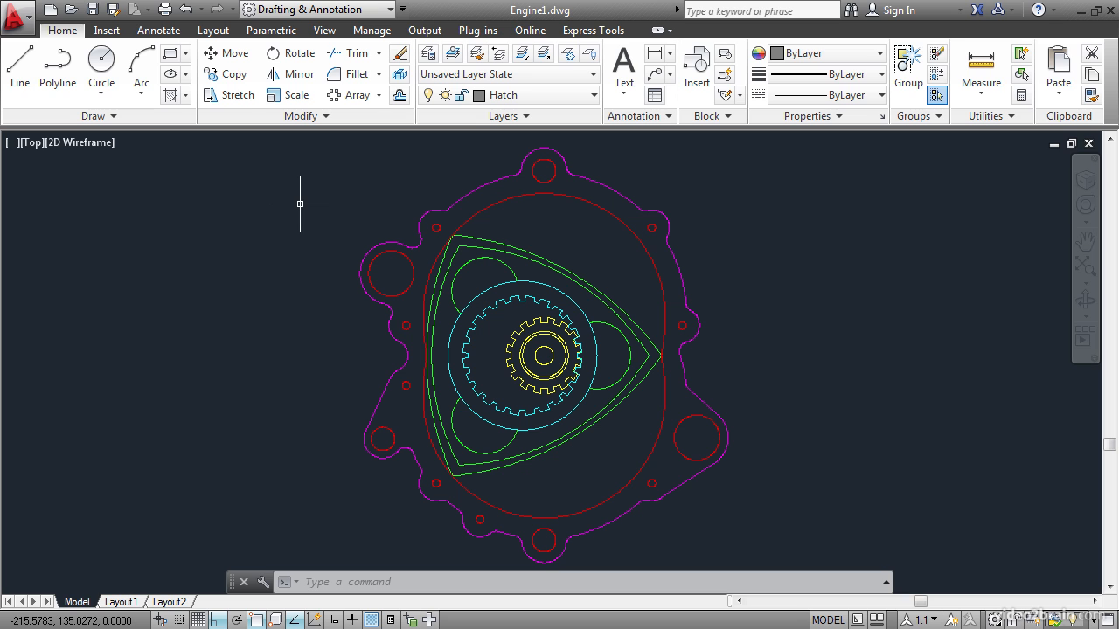
Step: Hatch the narrow band between the two green rotor outlines by internal point with the ANSI31 pattern
click(169, 96)
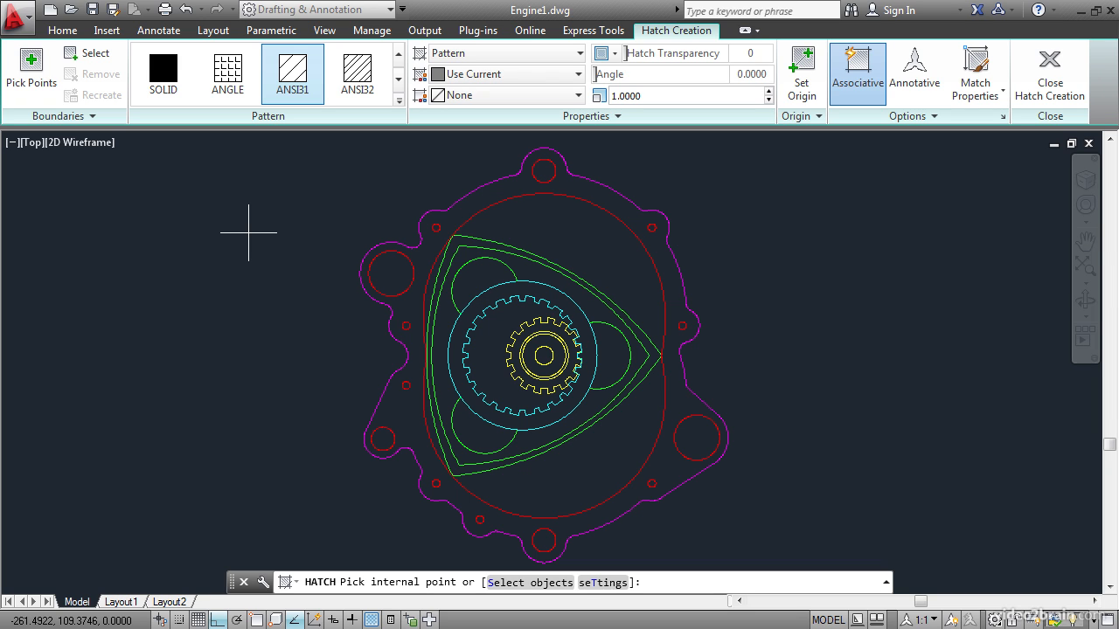
click(33, 70)
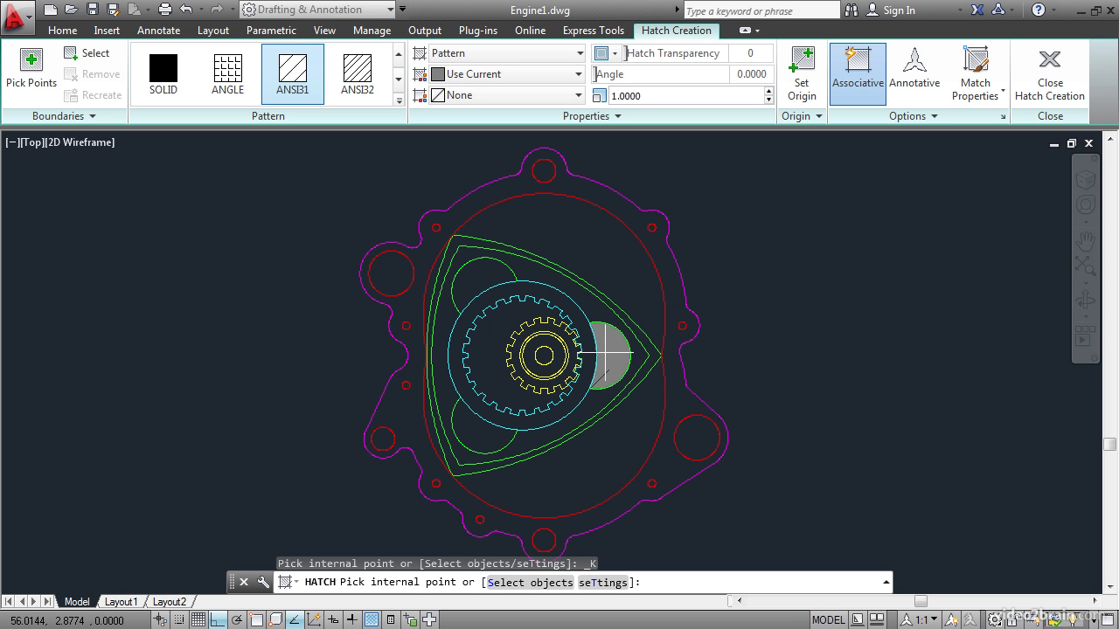
scroll(546, 315, up, 2)
scroll(547, 314, up, 1)
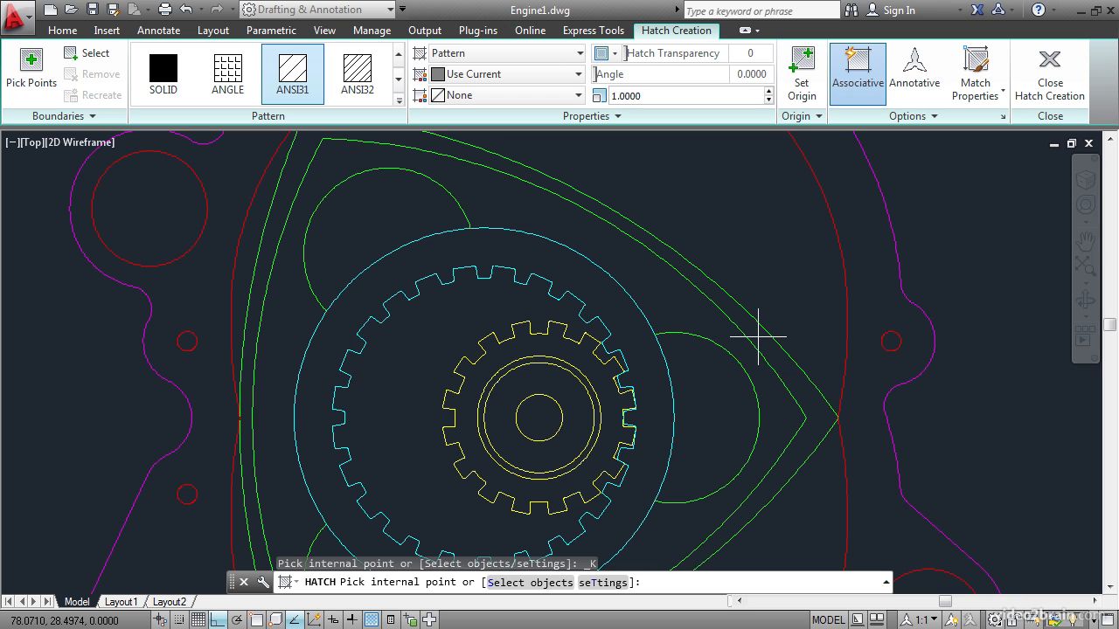
scroll(758, 336, down, 2)
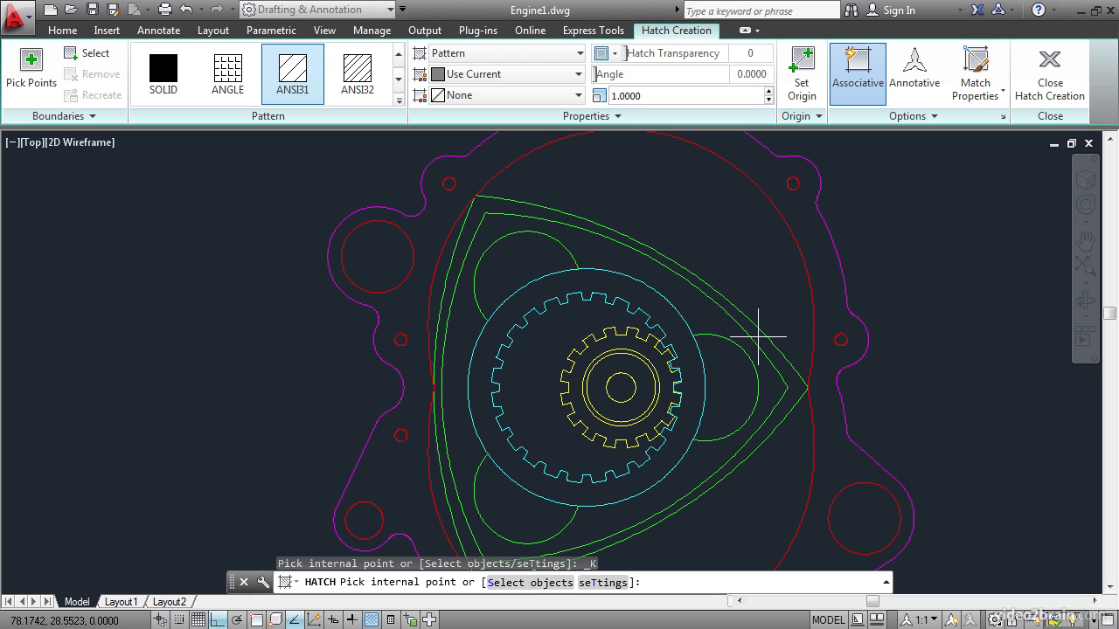
middle_drag(757, 333, 758, 303)
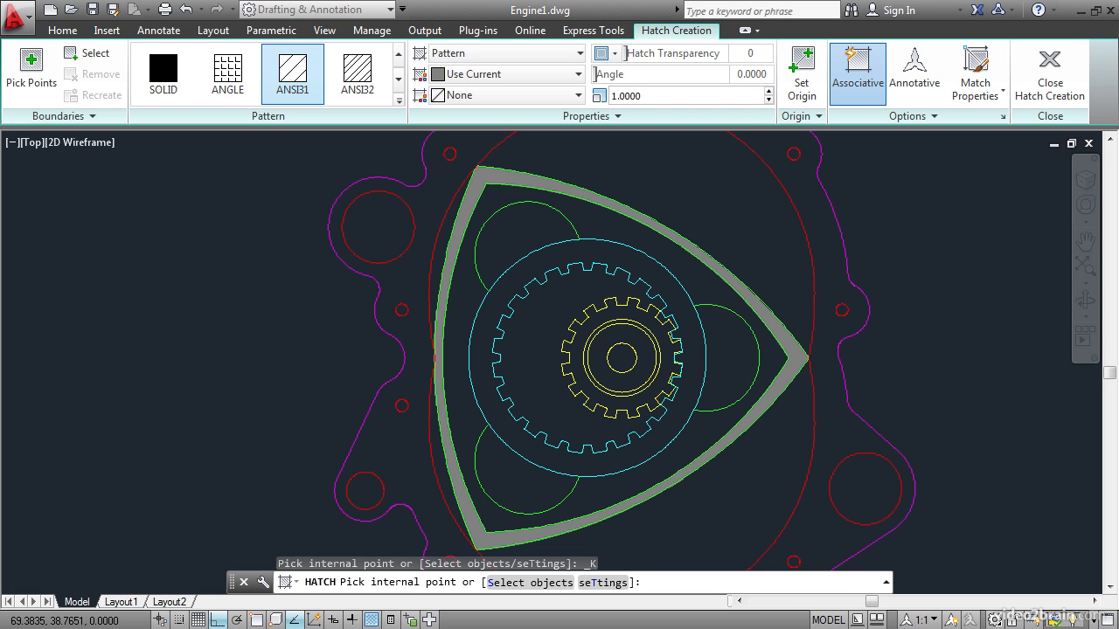
click(743, 287)
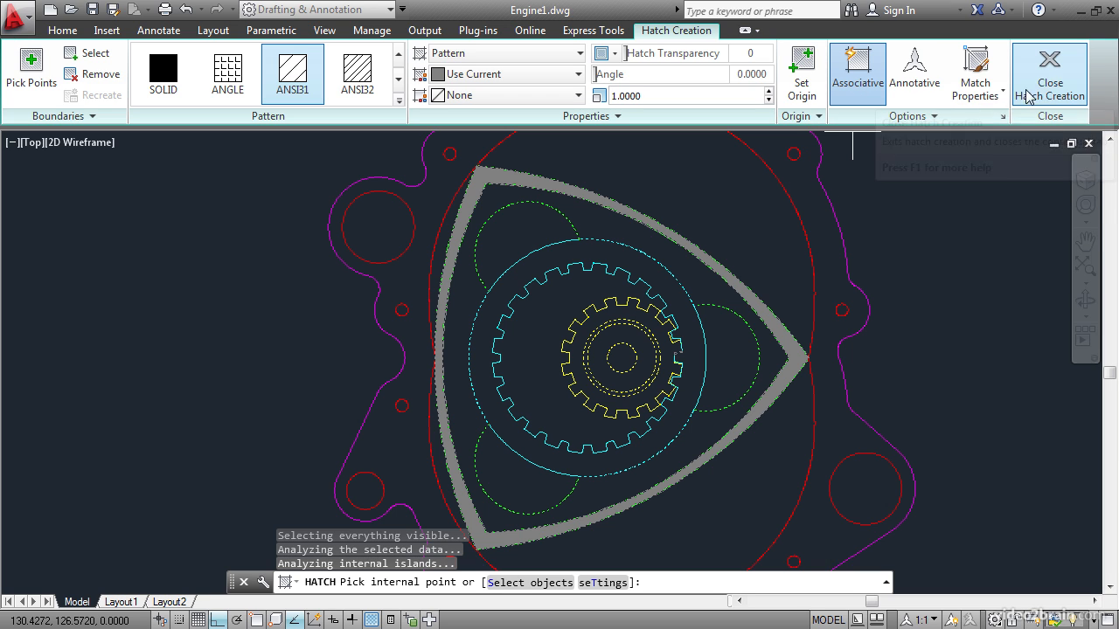
click(1061, 75)
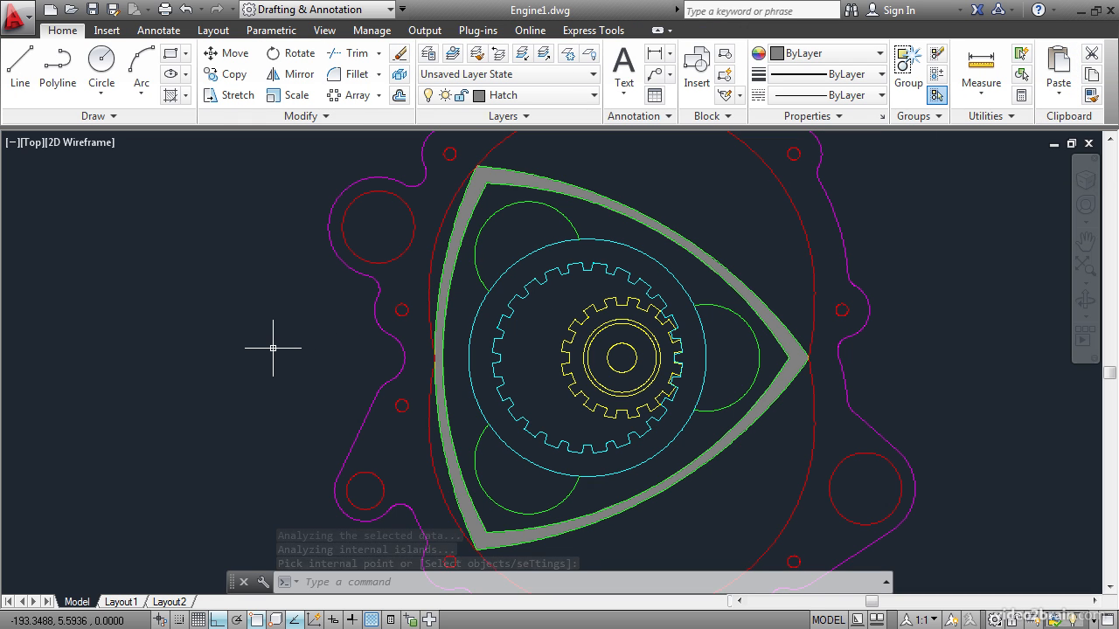
Step: Create an object-selected hatch of the housing between the red inner chamber outline and the magenta outer contour
click(171, 94)
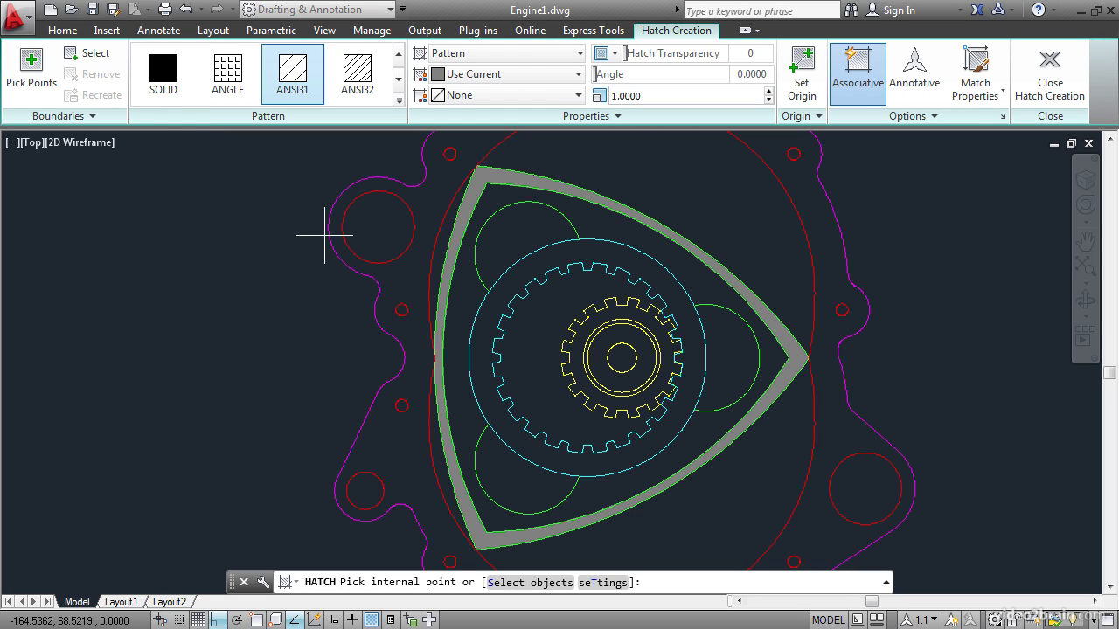
click(86, 56)
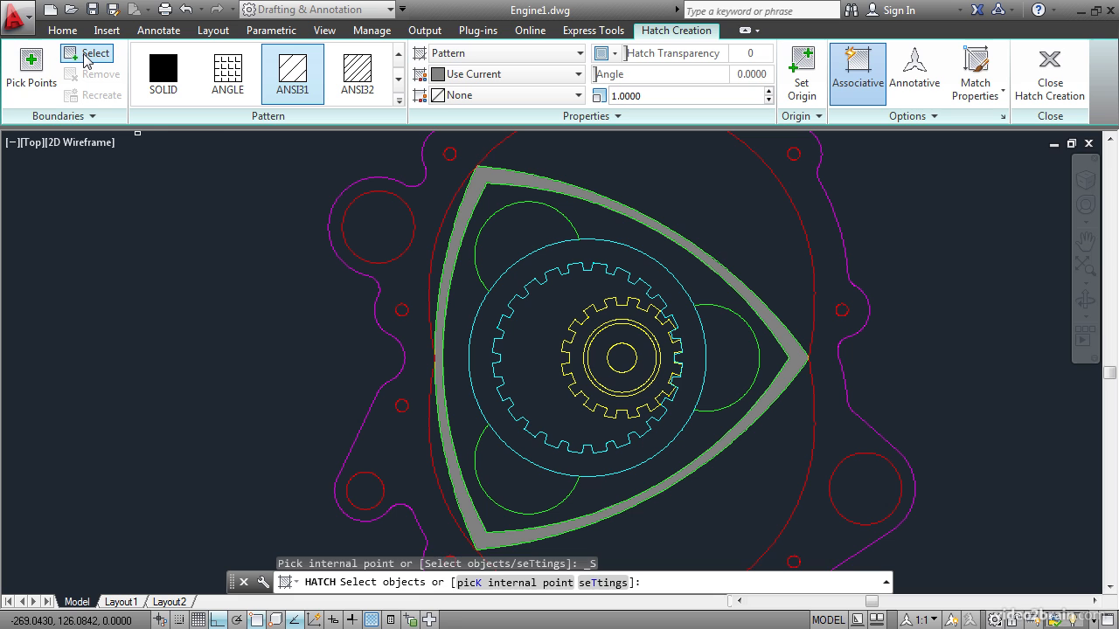
click(447, 207)
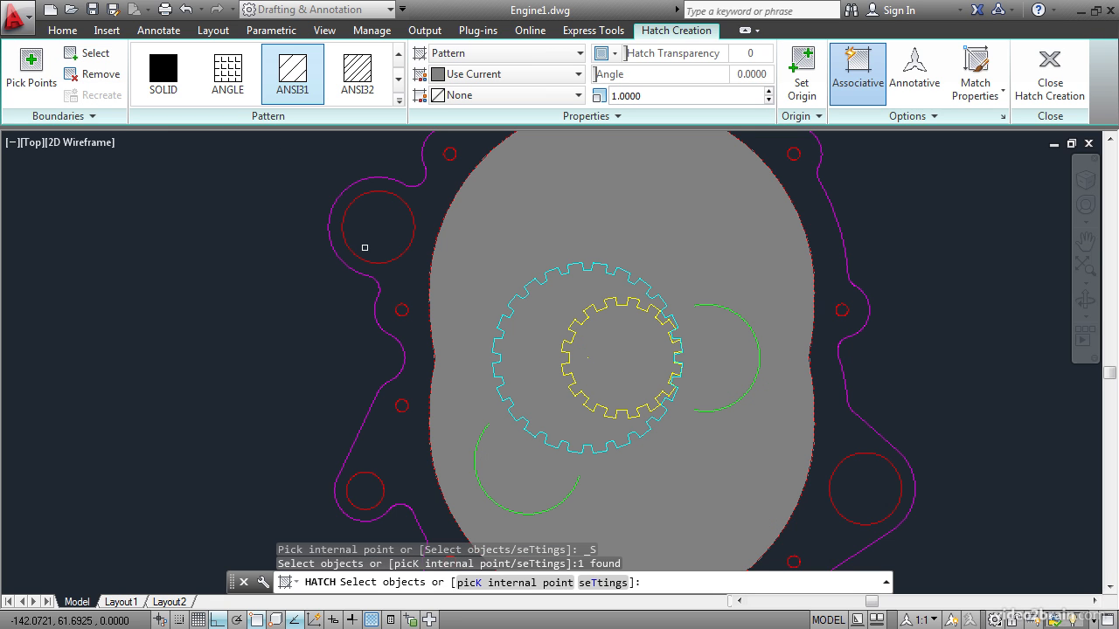
click(391, 180)
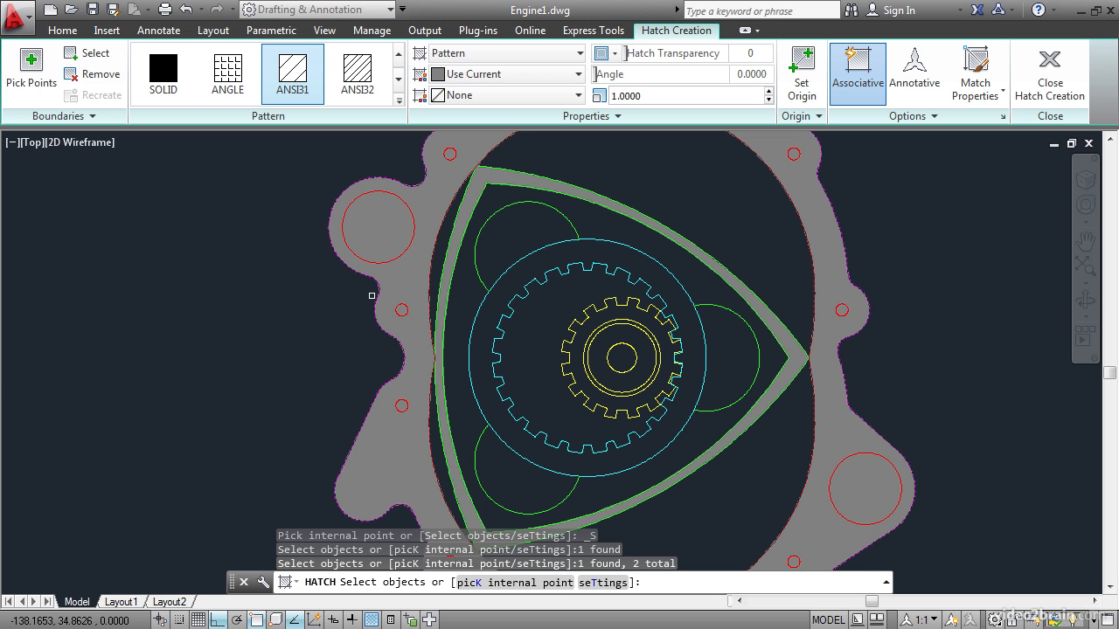
Step: Add the two large holes and five small red holes as inner boundaries of the housing hatch and finish it
click(398, 256)
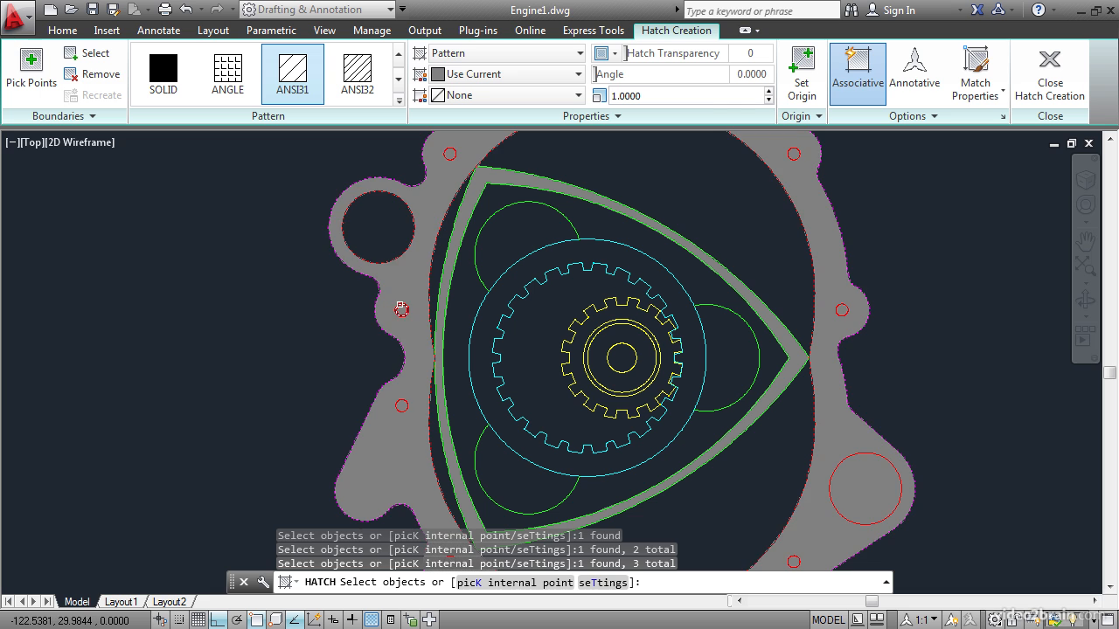
click(401, 309)
click(446, 156)
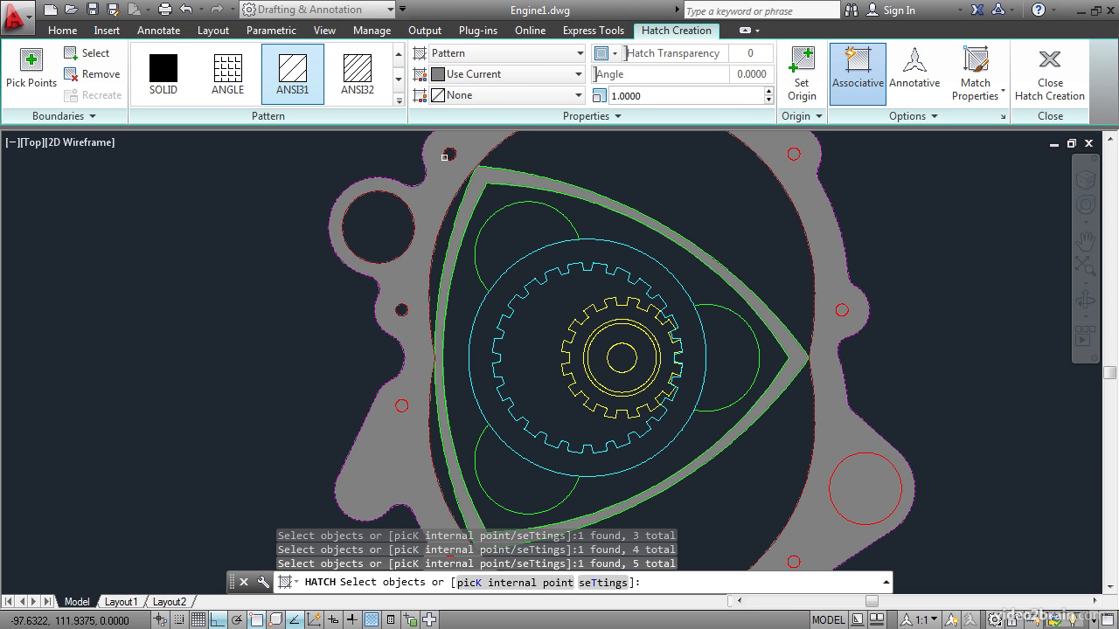
click(794, 154)
click(841, 304)
click(866, 453)
click(401, 405)
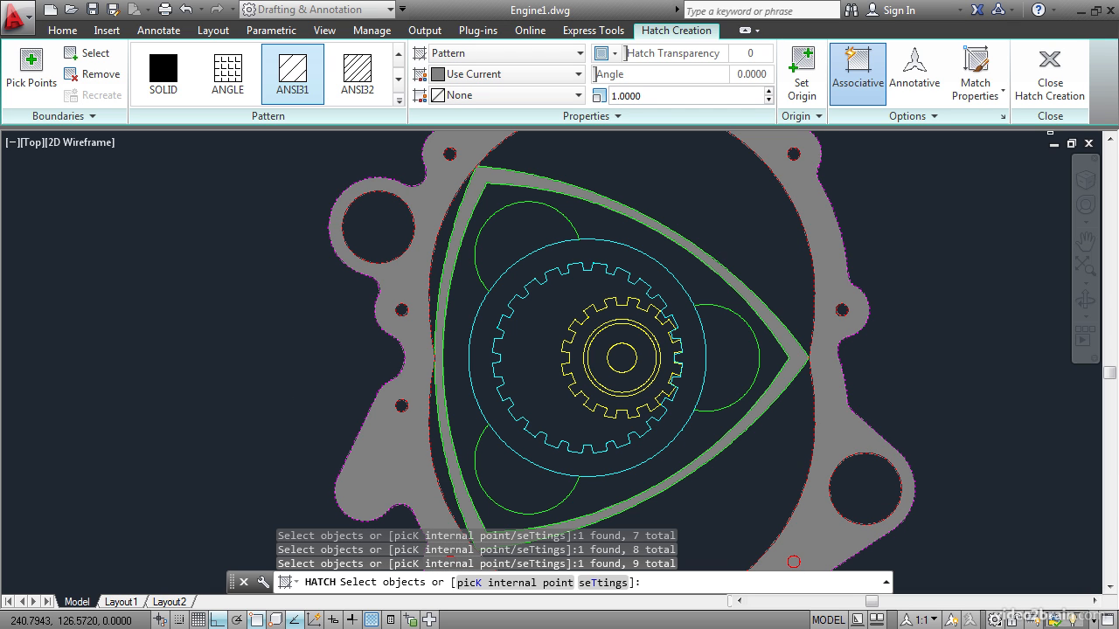
click(1053, 87)
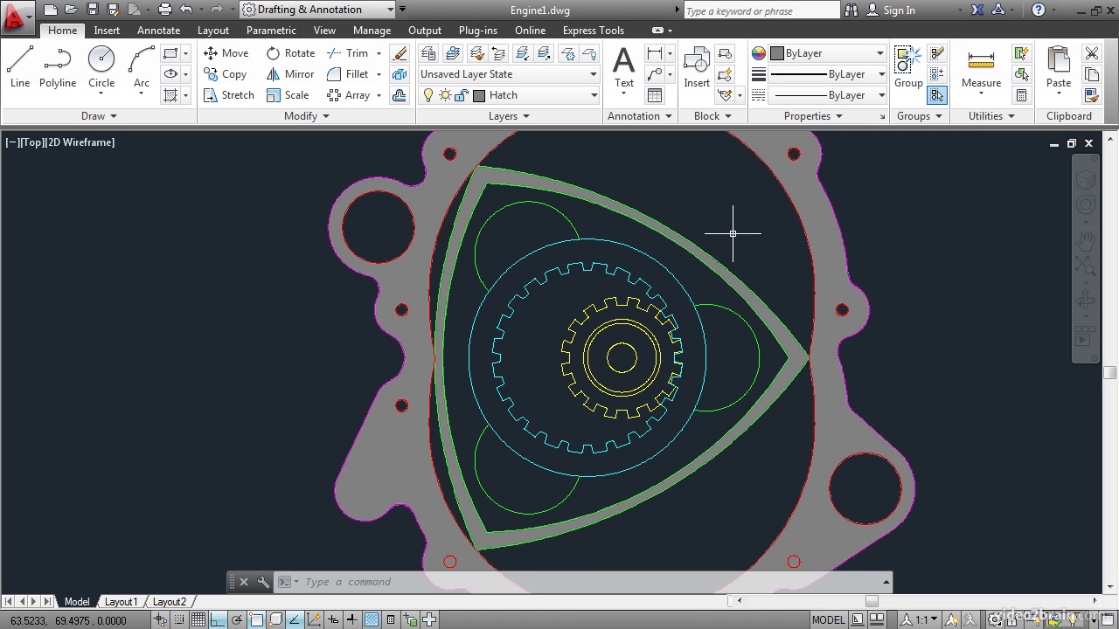
Step: Hatch the rotor face between the inner green outline and the cyan circle with the ANSI37 pattern
text(h)
key(Return)
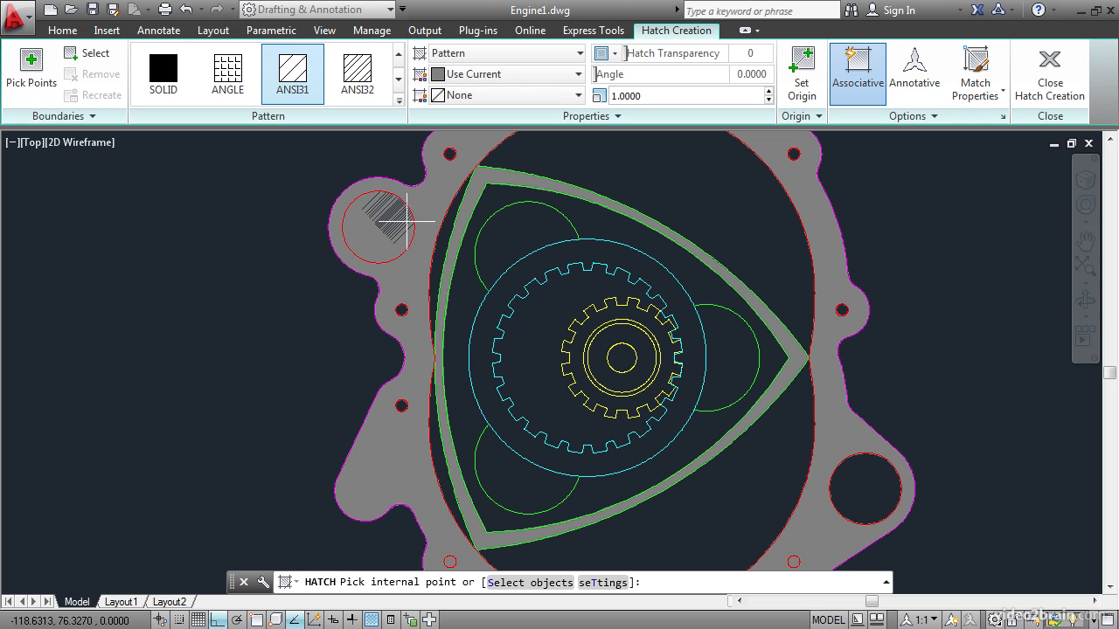
click(465, 294)
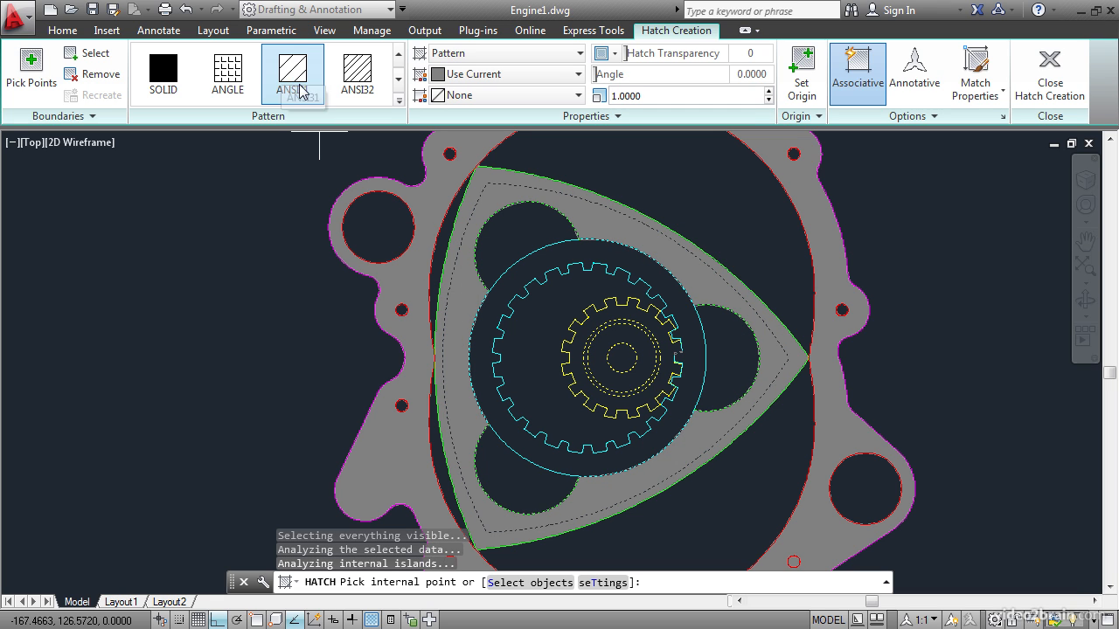
click(399, 102)
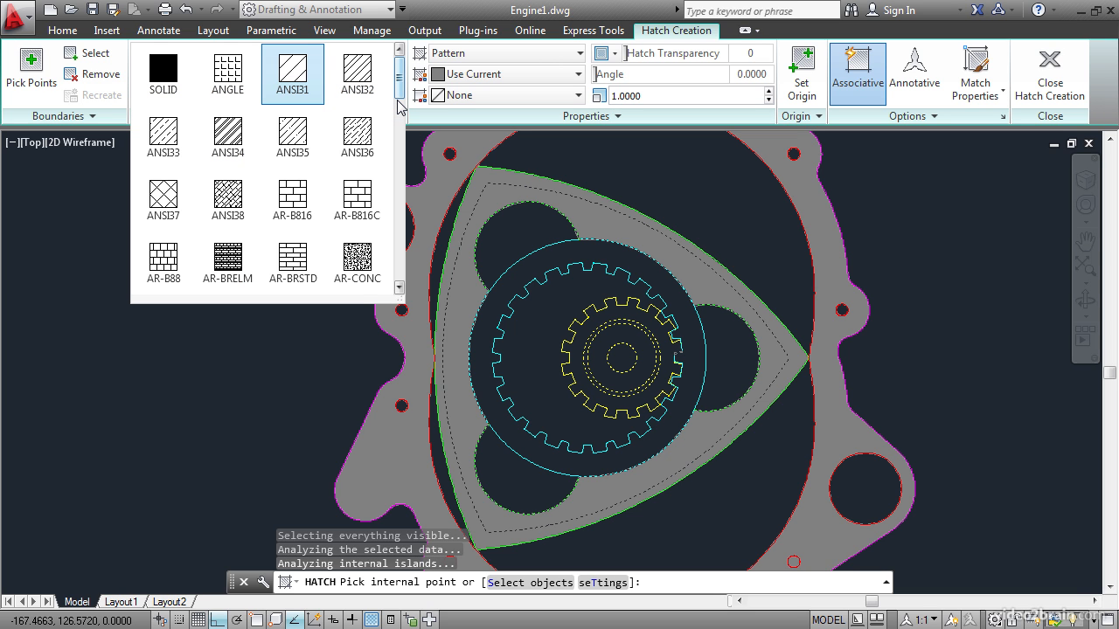
mouse_move(400, 80)
mouse_down()
mouse_move(400, 131)
mouse_move(401, 98)
mouse_up()
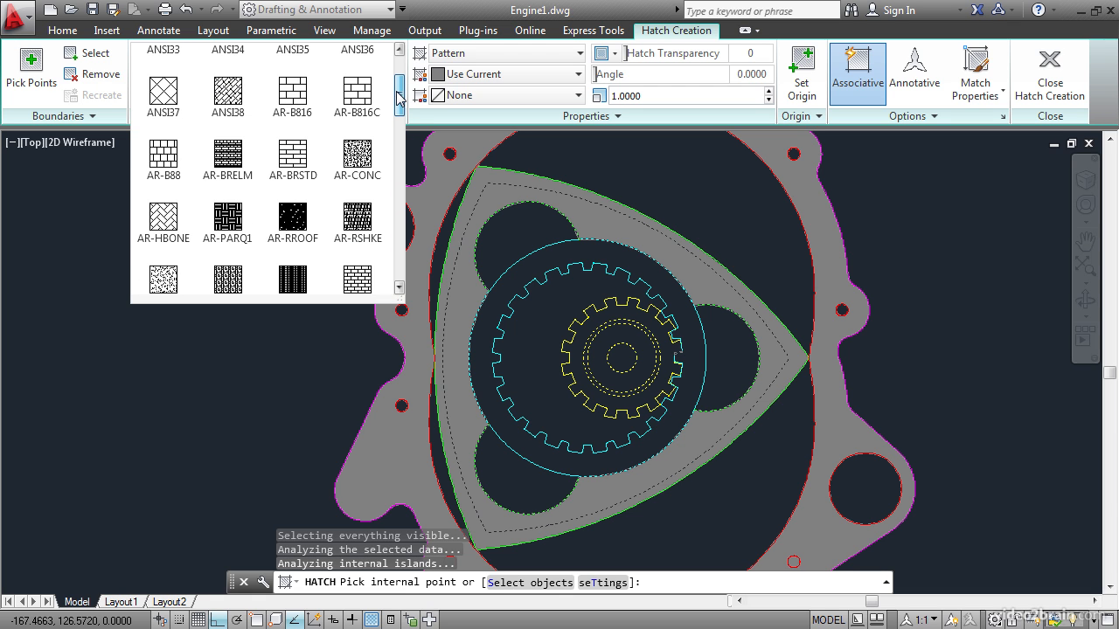
click(162, 92)
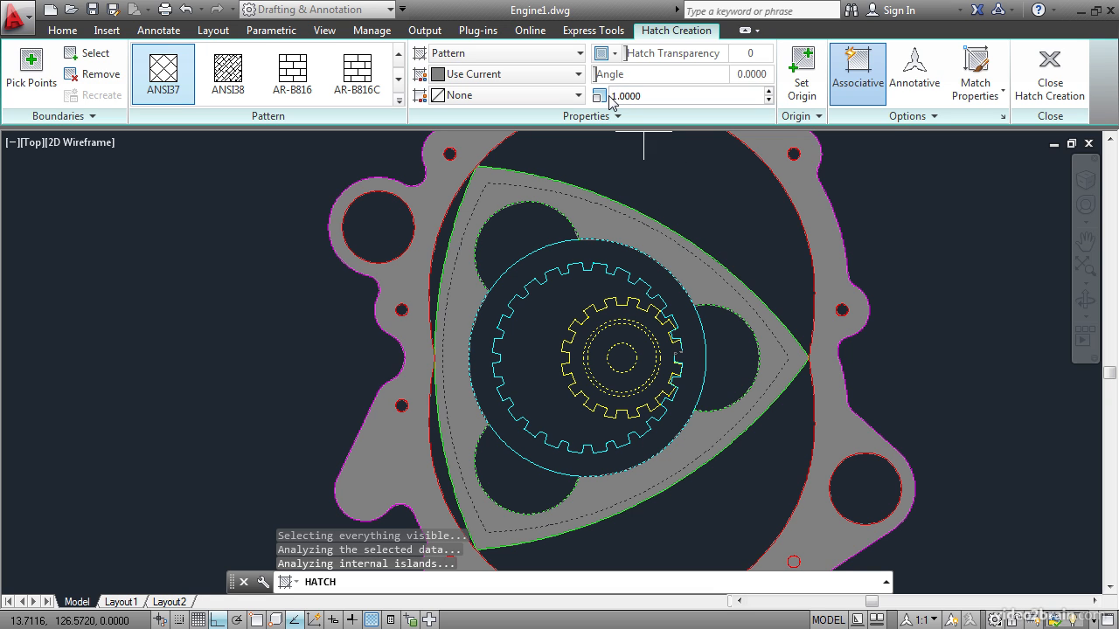
Step: Try hatch scales of 10 and 50 on the rotor face hatch
click(648, 96)
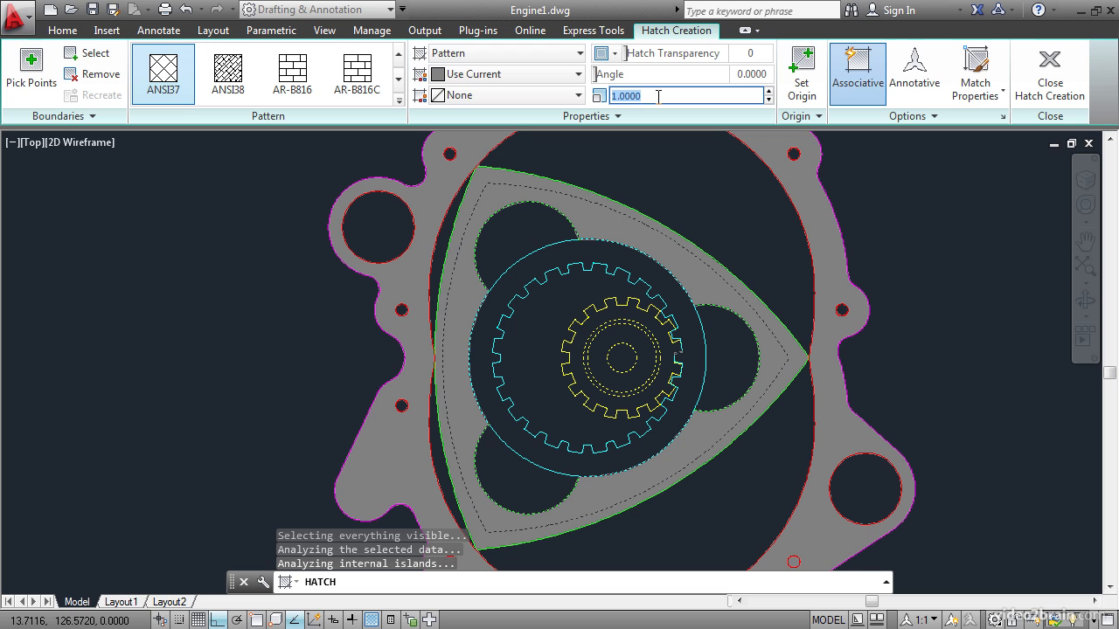
text(10)
key(Return)
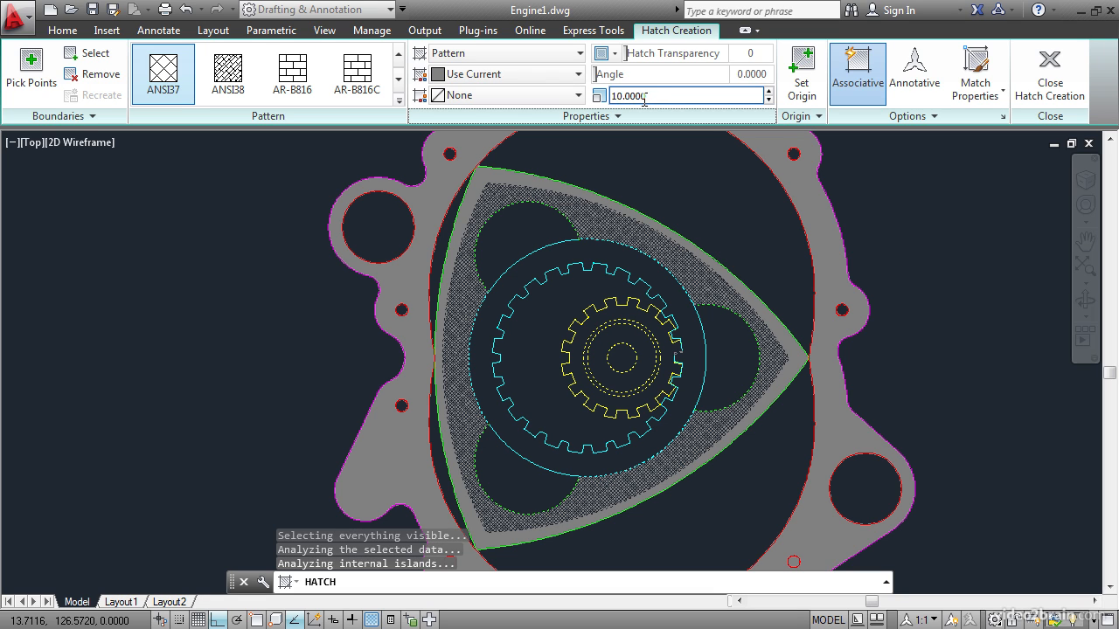
click(603, 97)
text(50)
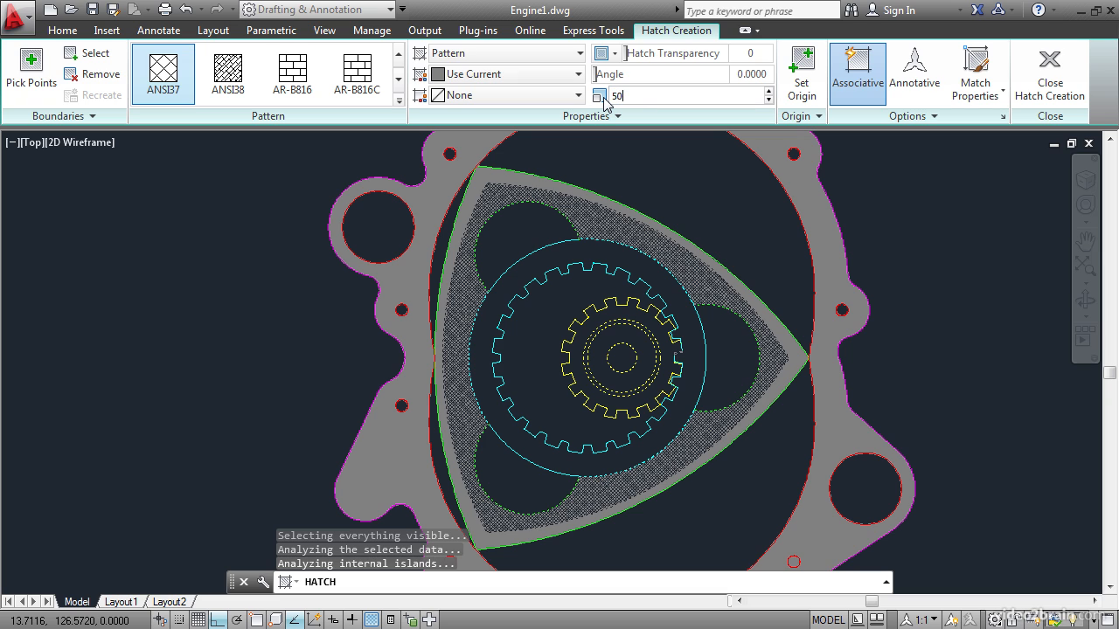
key(Return)
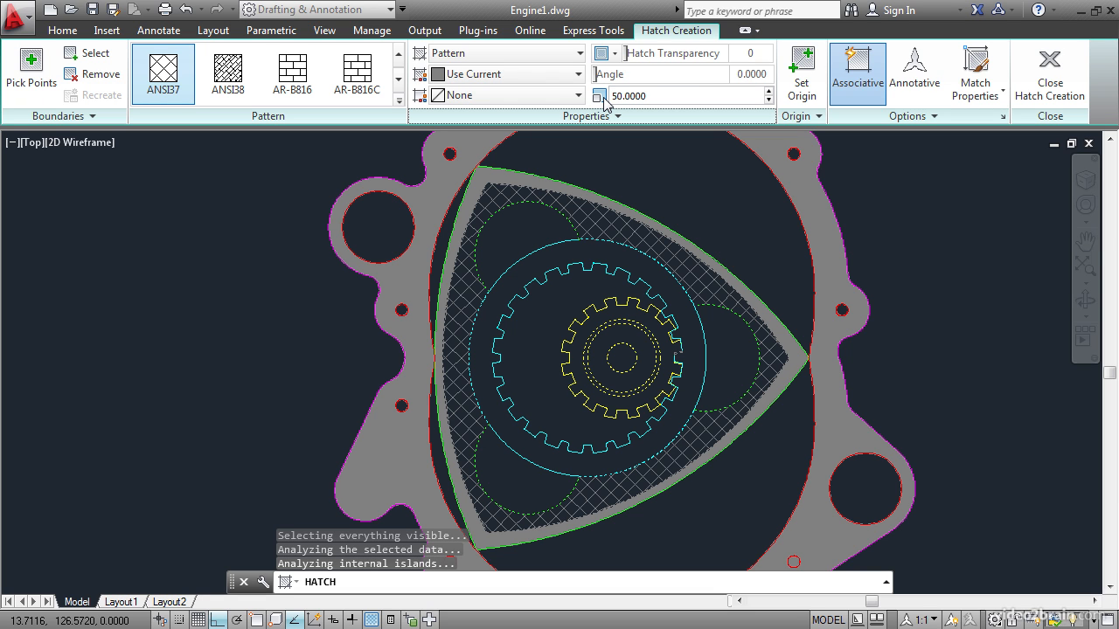
Step: Set the rotor face hatch's scale to 35 and its angle to 76, and finish the hatch
click(610, 98)
text(35)
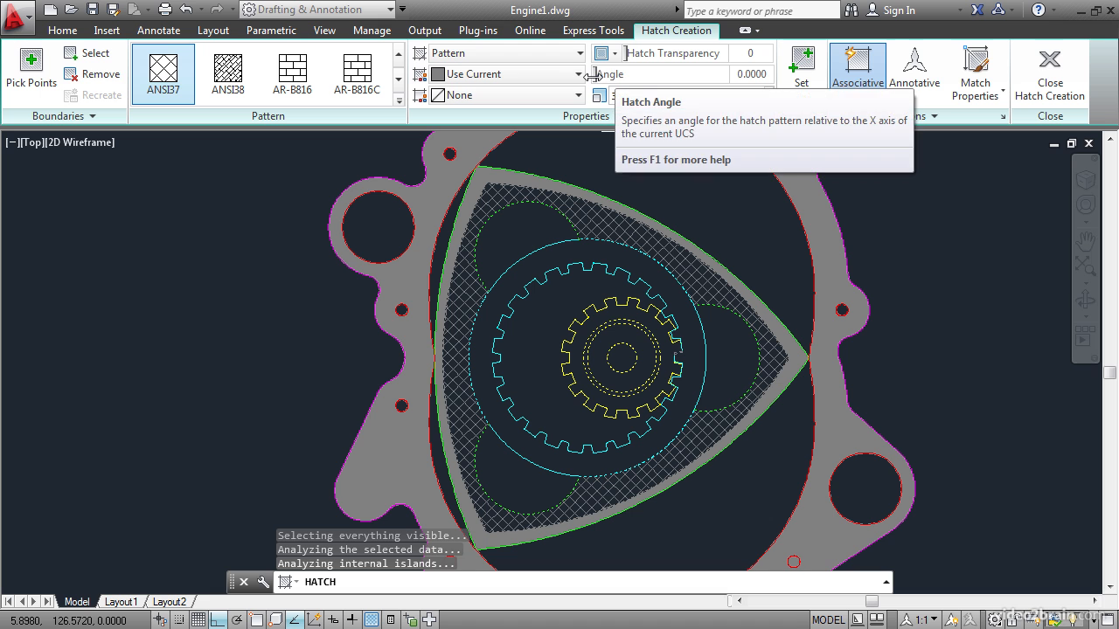
drag(595, 75, 633, 78)
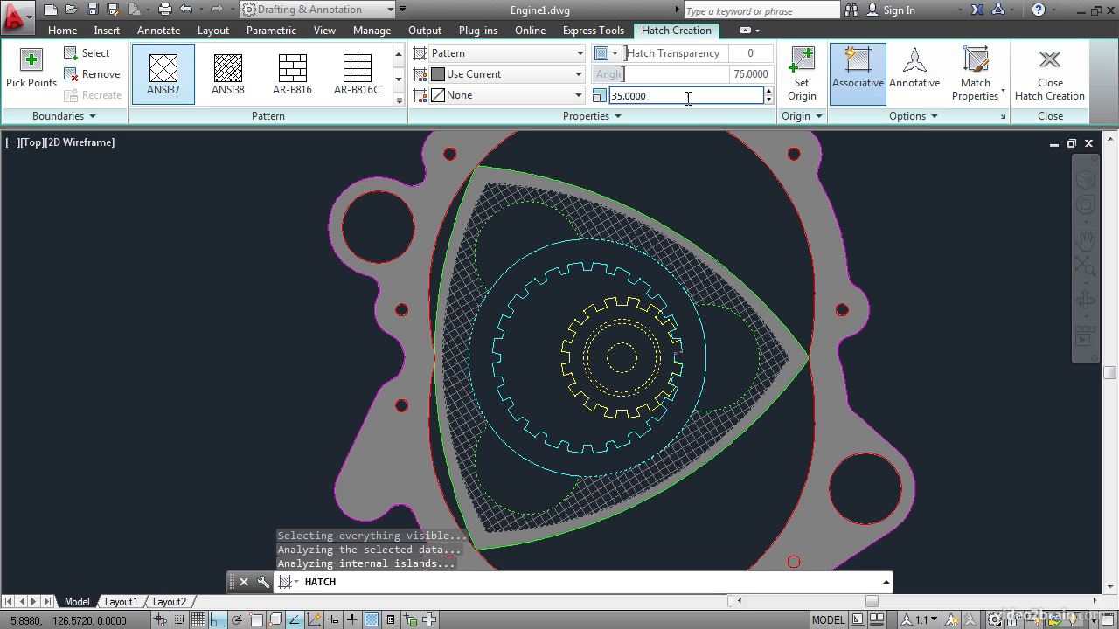
click(1050, 74)
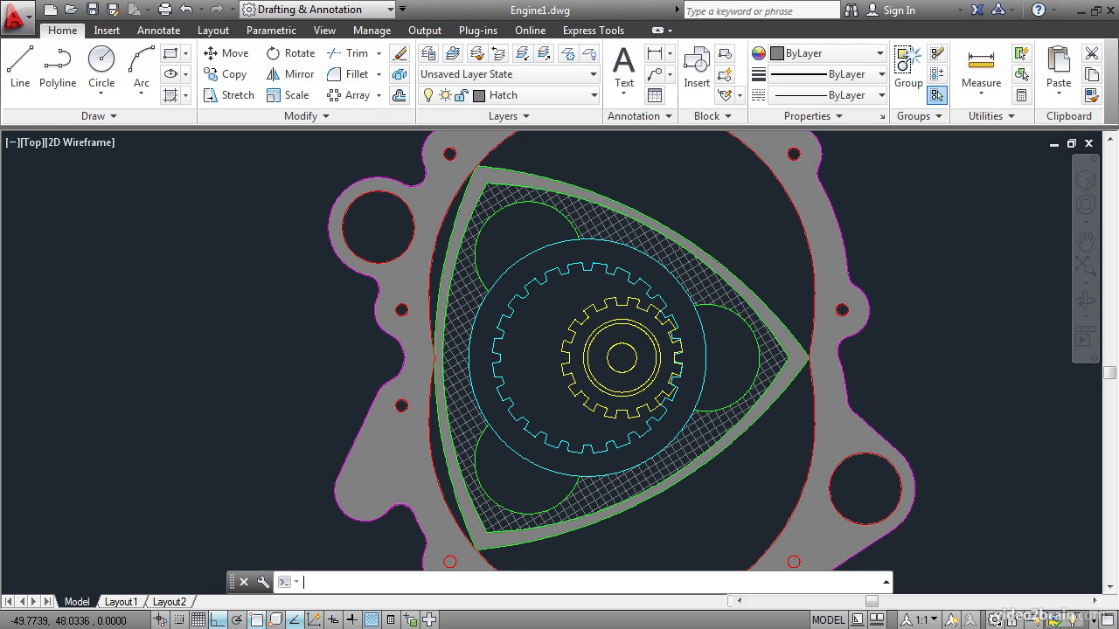
Step: Start another hatch using both gear outlines, the yellow shaft circles and the surrounding cyan circle as selected boundary objects
key(Return)
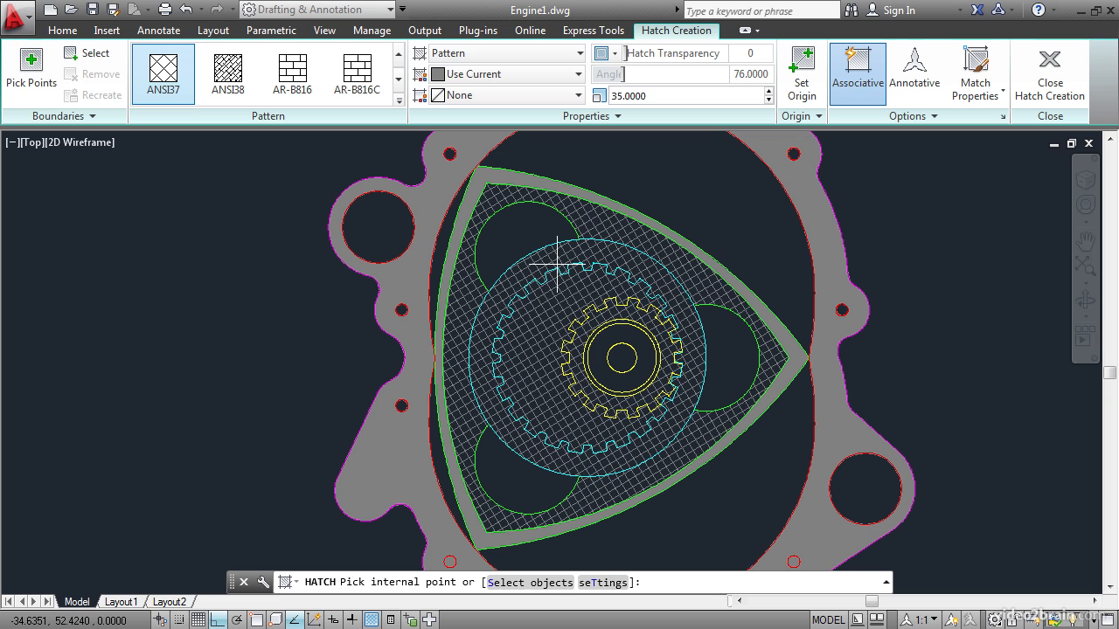
click(92, 53)
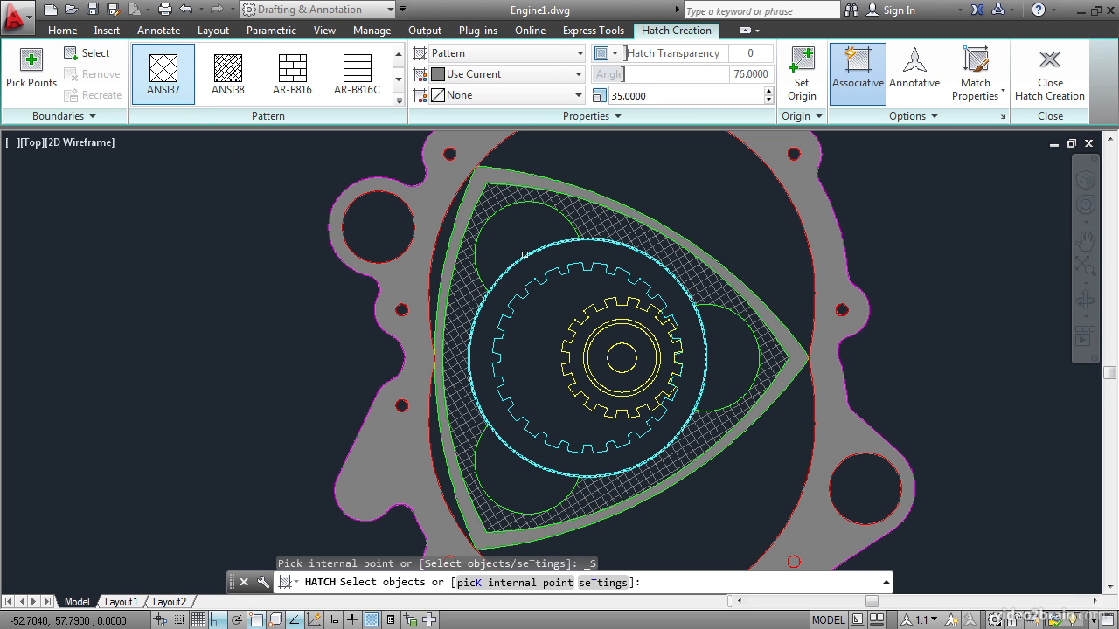
click(481, 258)
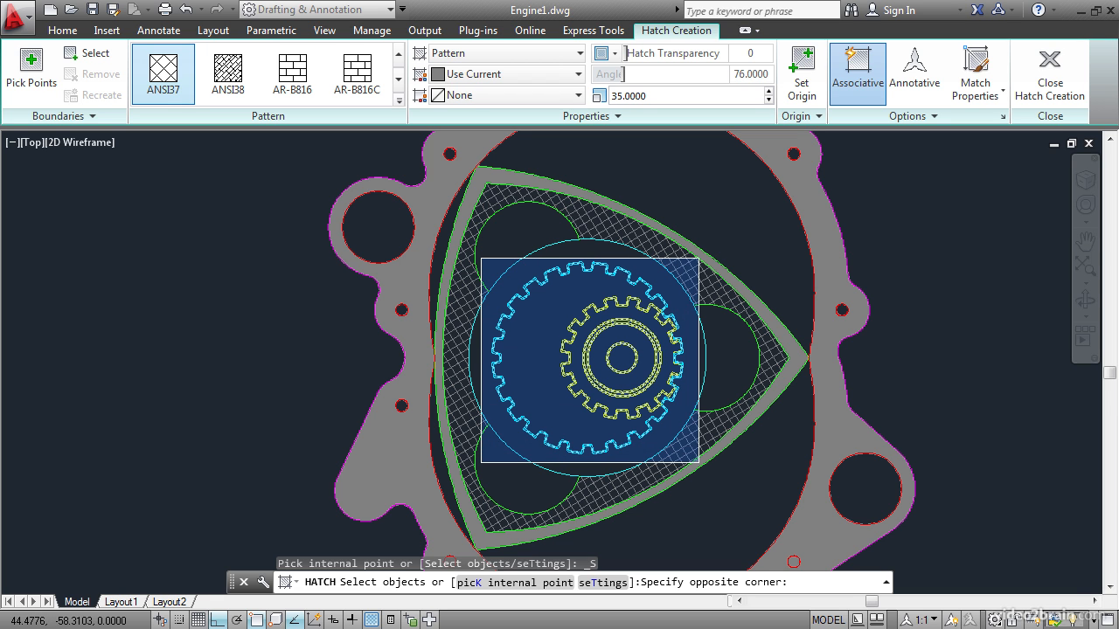
click(698, 462)
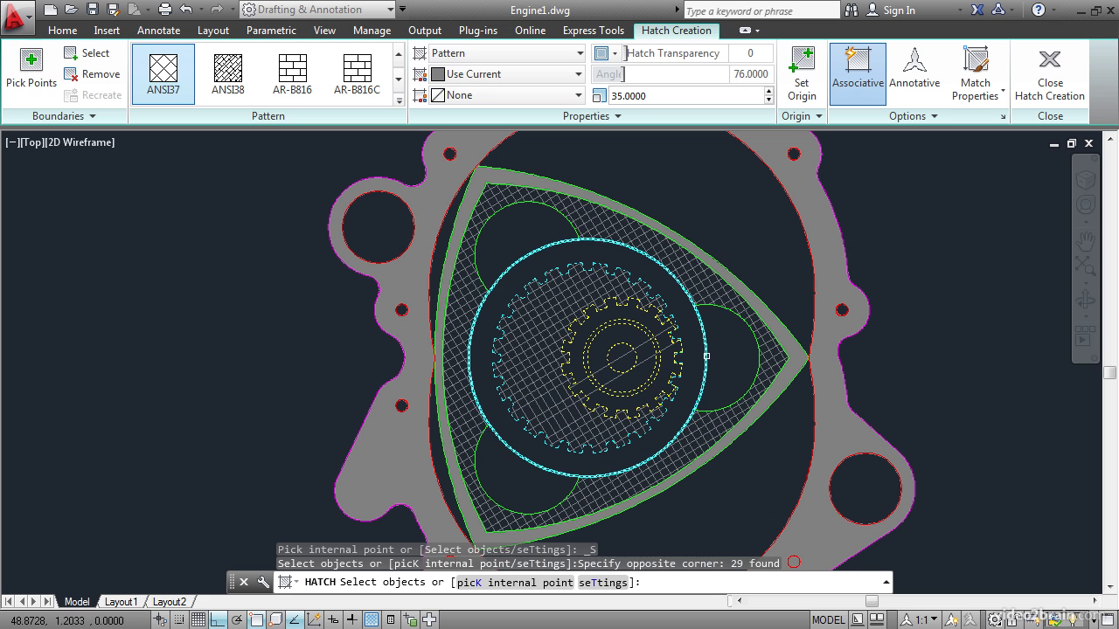
click(707, 356)
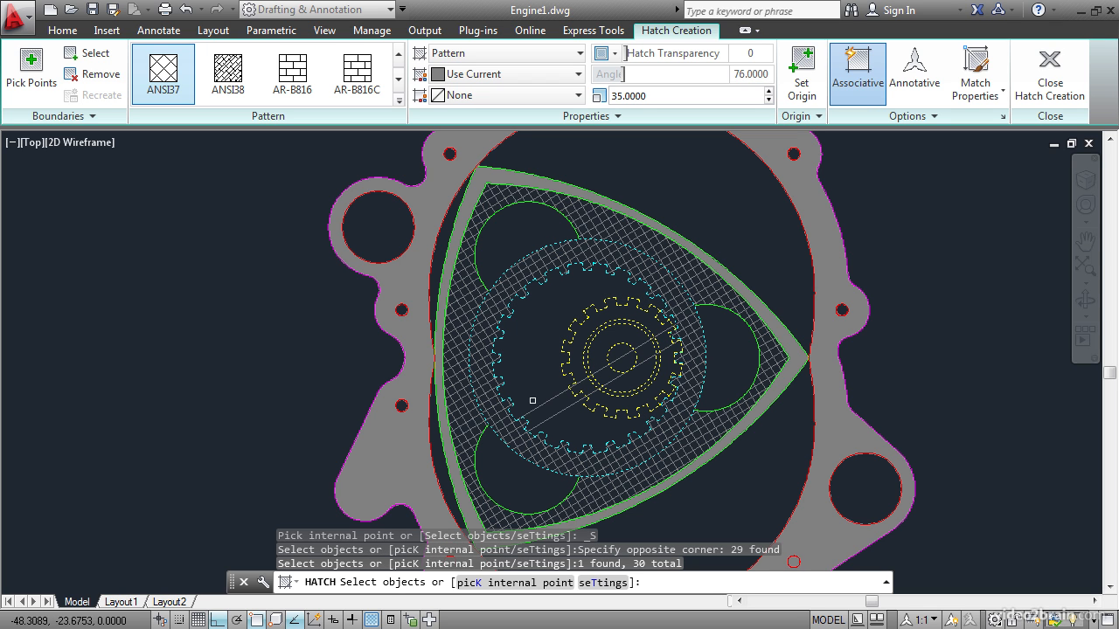
Step: Examine the cyan gear's tooth outline up close where it meshes with the yellow gear, checking whether the boundary is closed
scroll(530, 402, down, 2)
scroll(549, 403, up, 6)
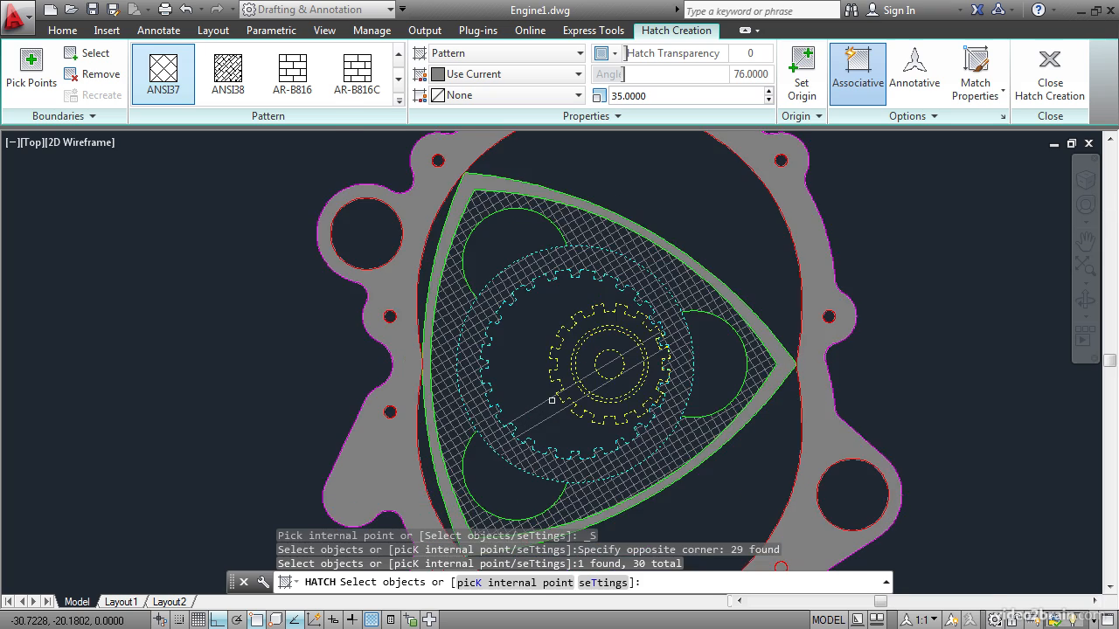
middle_drag(805, 262, 644, 323)
scroll(646, 328, up, 5)
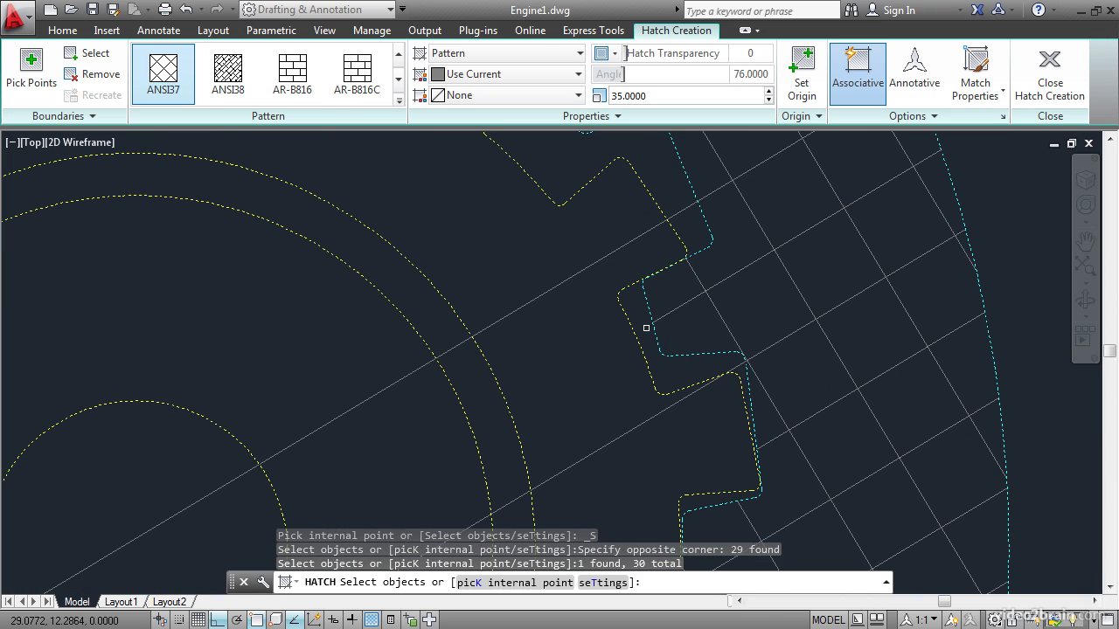
middle_drag(665, 280, 549, 226)
middle_drag(629, 324, 654, 399)
scroll(659, 405, up, 3)
scroll(660, 404, up, 2)
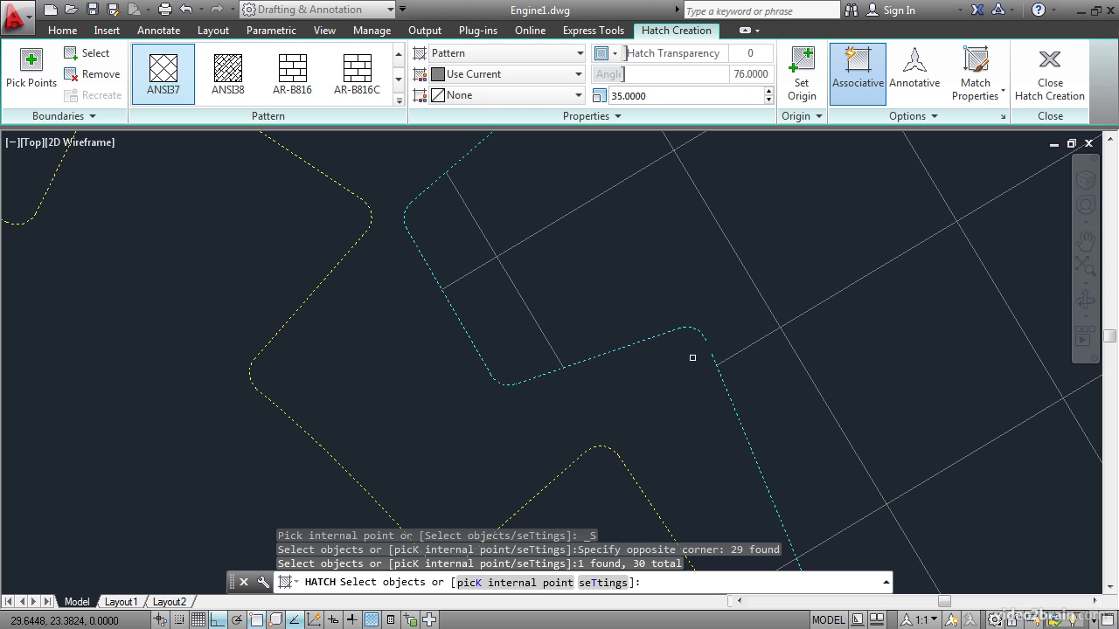
Step: End the hatch on the selected gear outlines and circles, and undo it
scroll(693, 358, down, 2)
click(1046, 81)
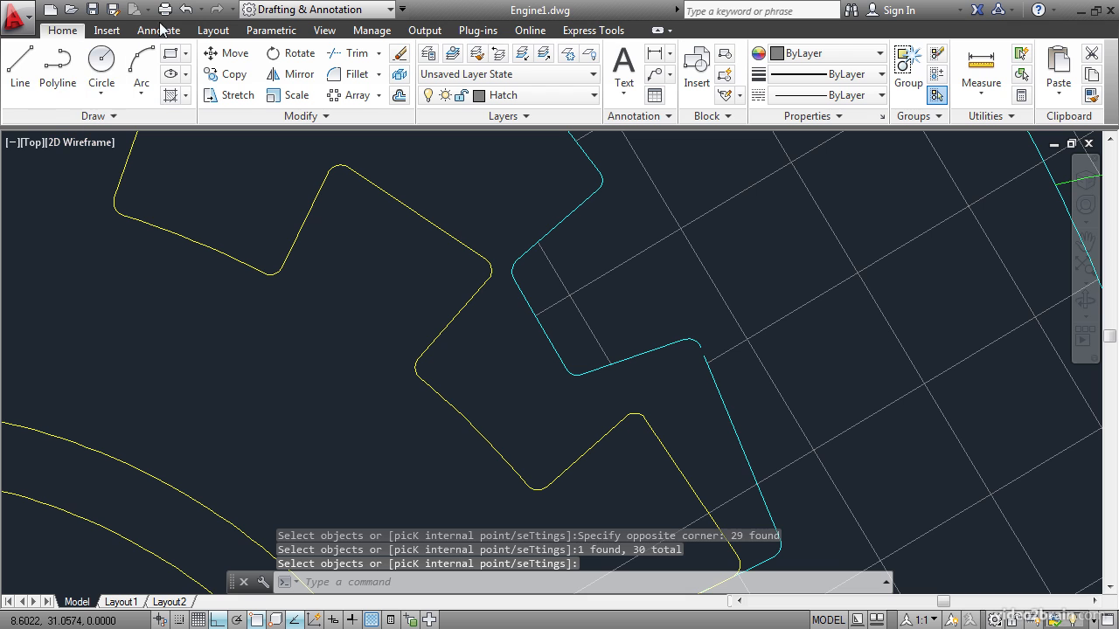
click(186, 10)
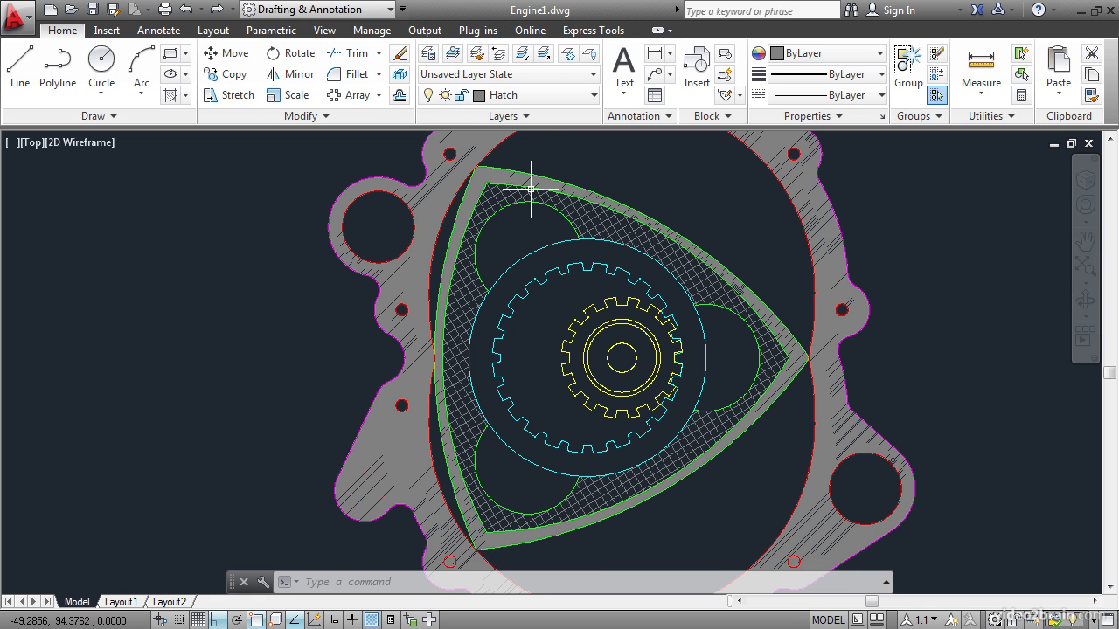
Step: Isolate the layer of the cyan circle around the gears
click(521, 57)
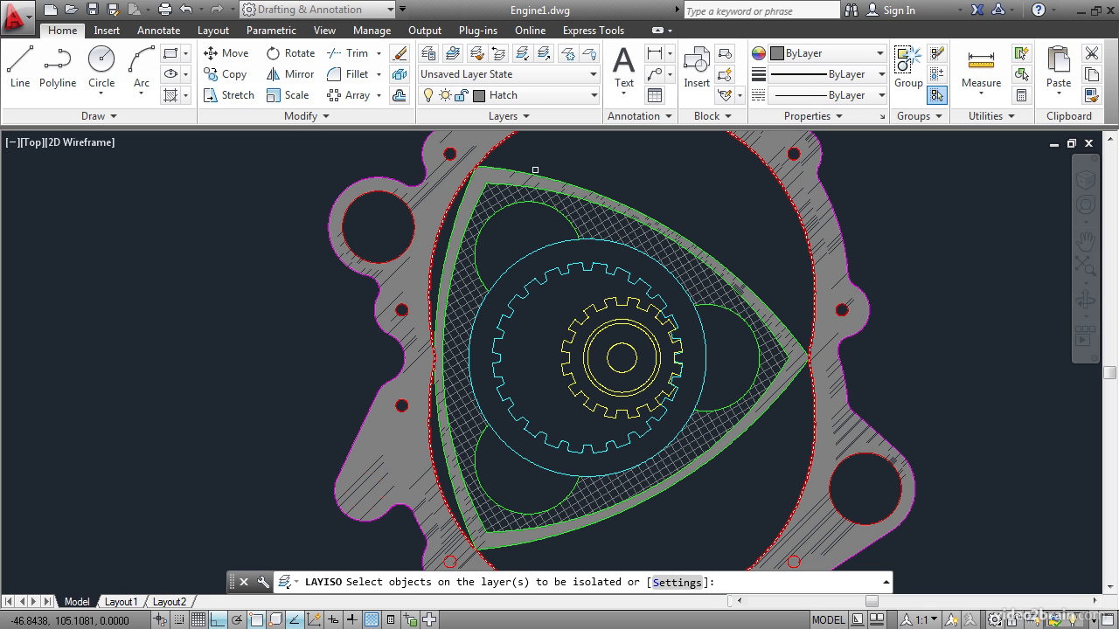
click(536, 247)
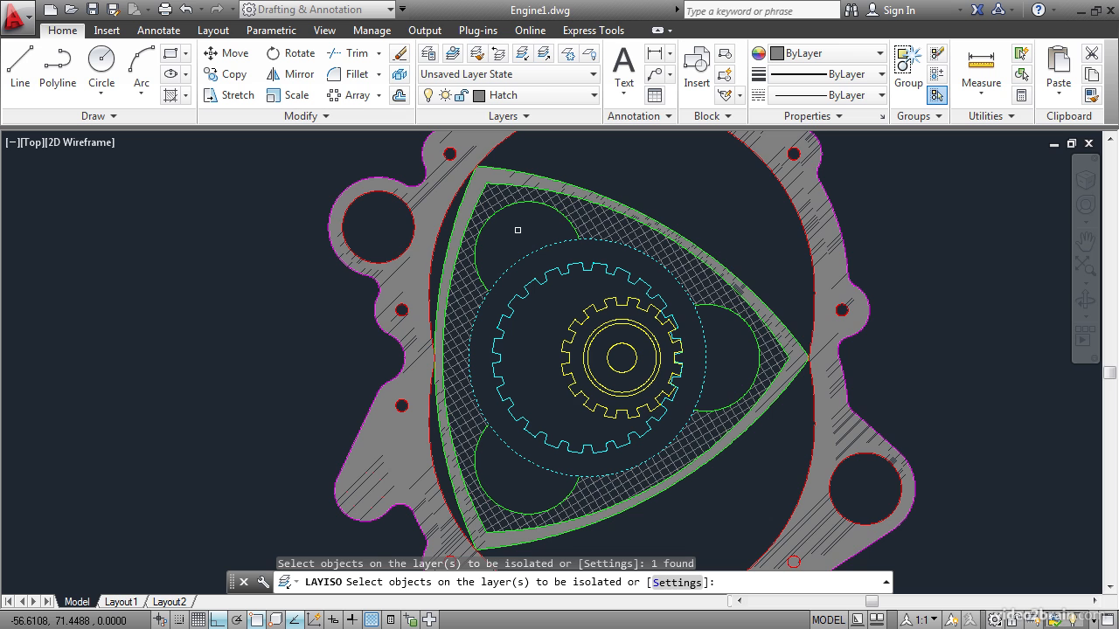
key(Return)
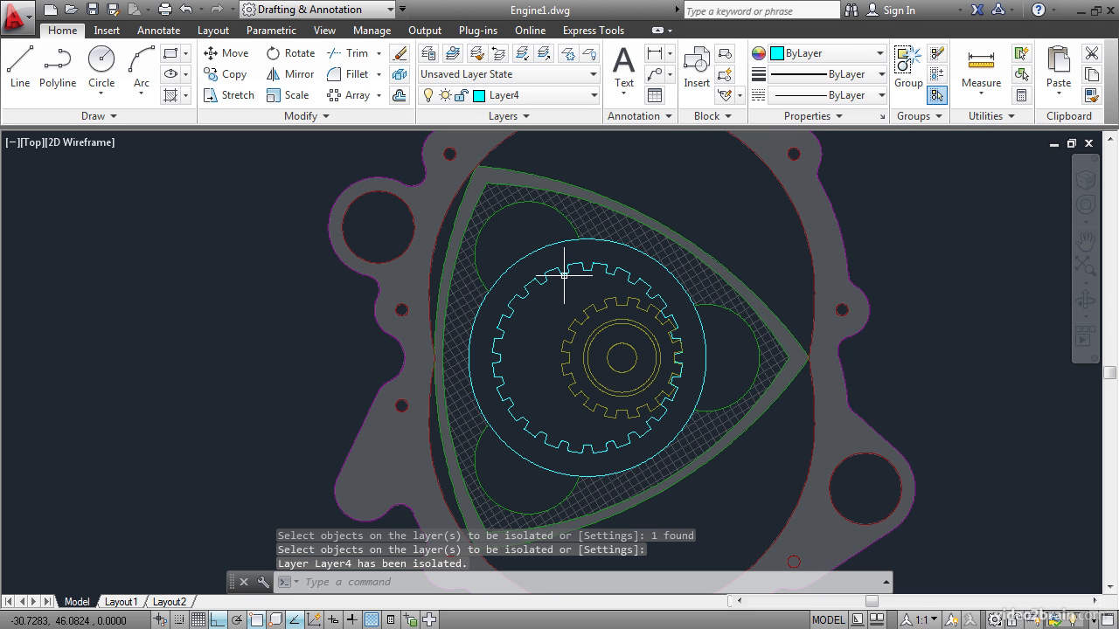
Step: Draw a short line bridging the gap between the rounded corner and the tooth edge near the top of the cyan gear
scroll(564, 276, up, 10)
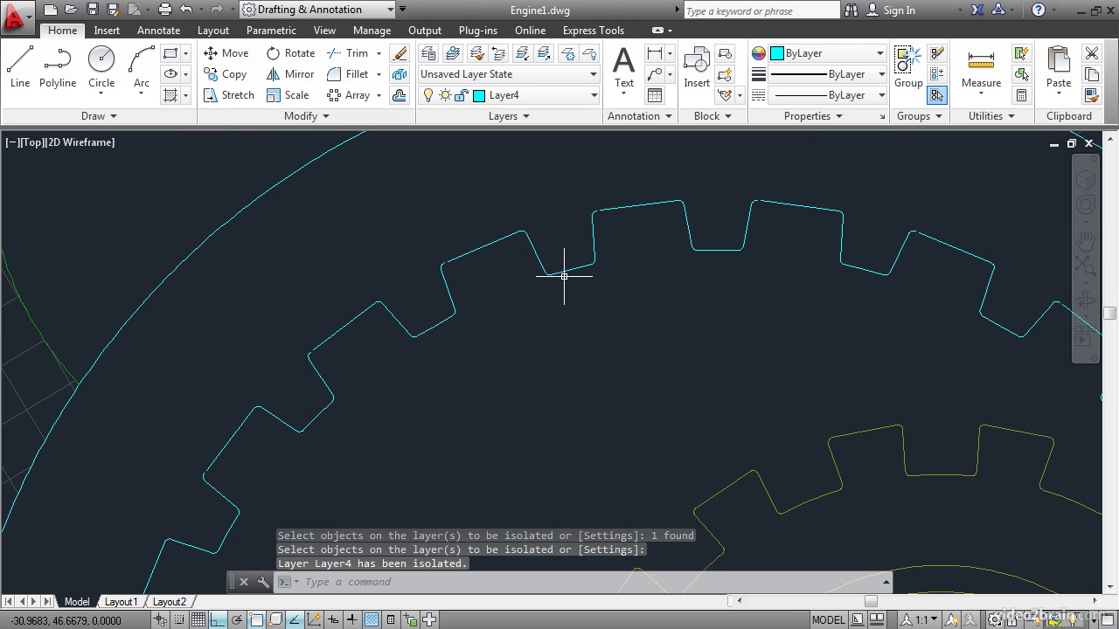
middle_drag(625, 230, 553, 423)
scroll(561, 415, up, 3)
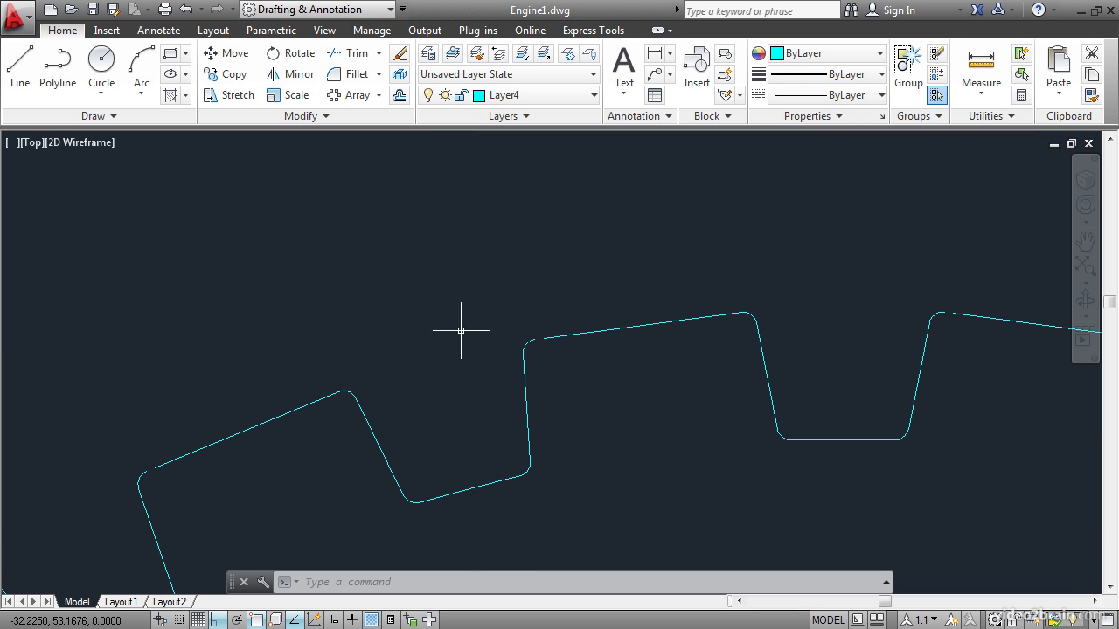
click(21, 66)
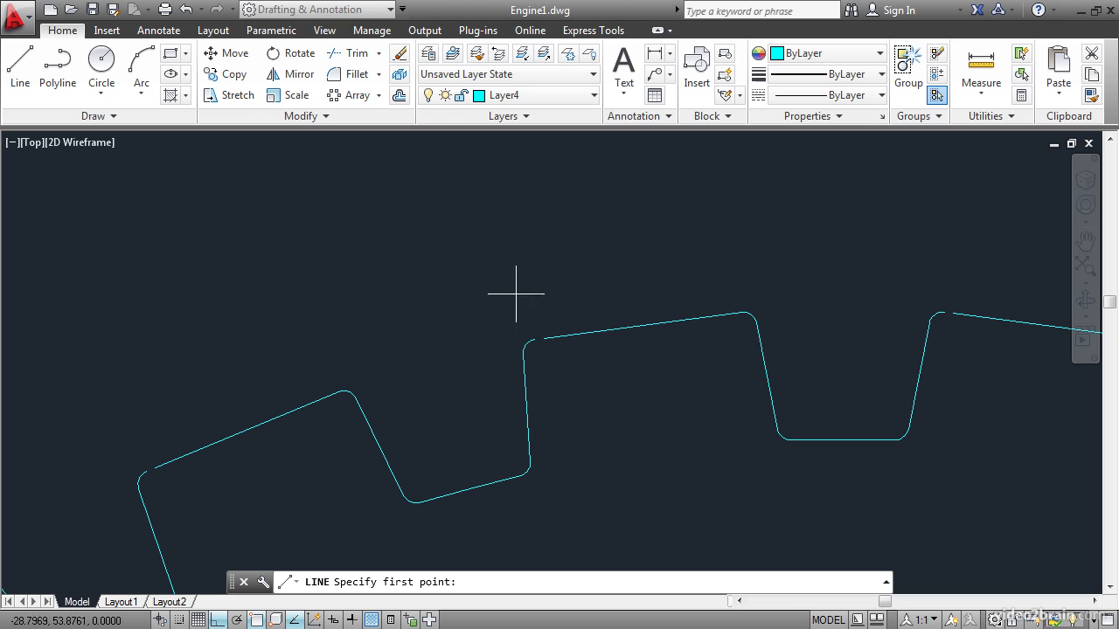
click(534, 339)
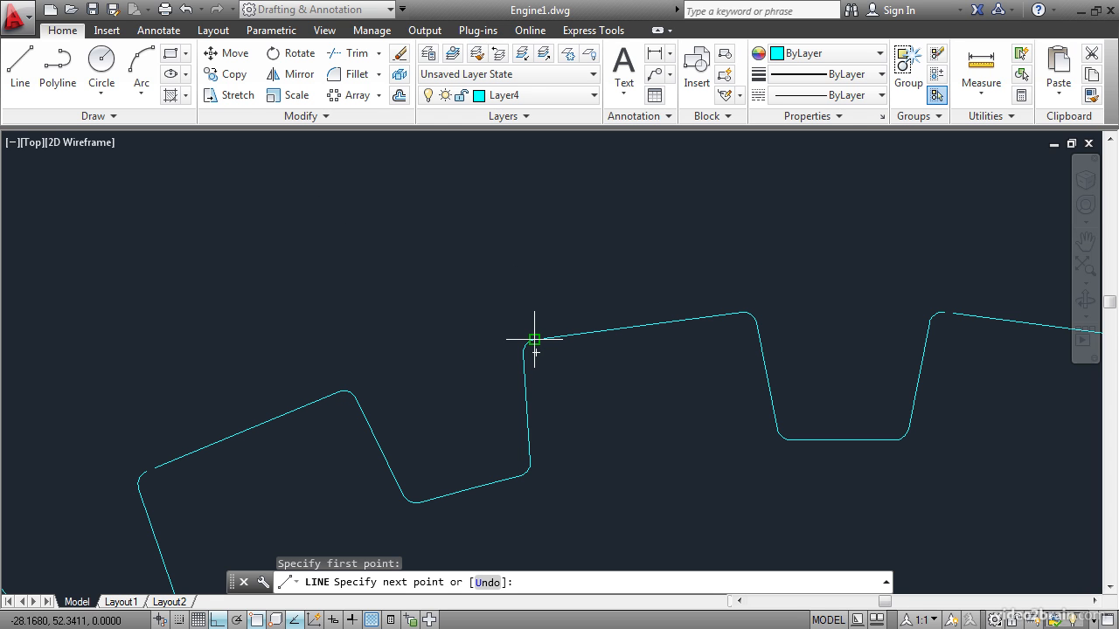
scroll(533, 337, up, 4)
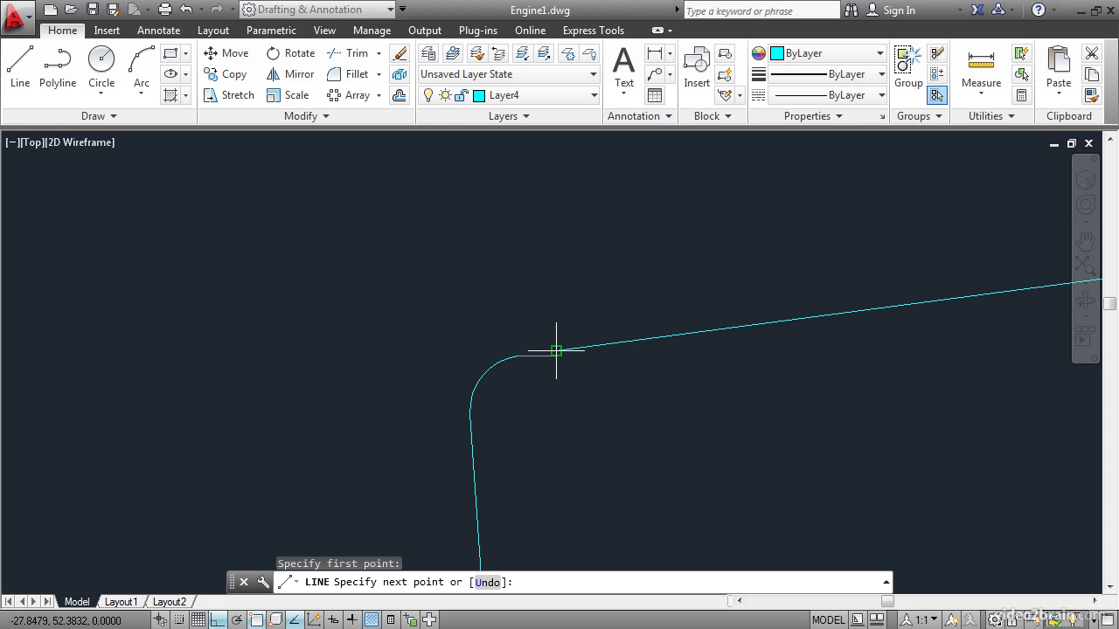
click(556, 351)
key(Return)
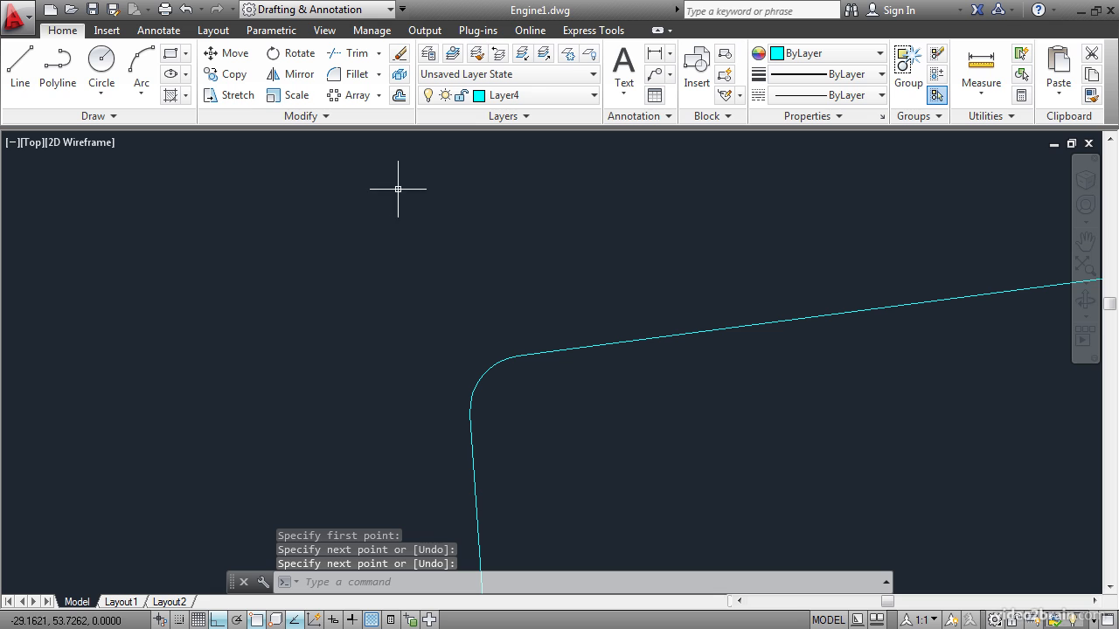
Step: Start a polar array of the short gap line, centred on the left quadrant of the inner yellow ring circle
click(378, 94)
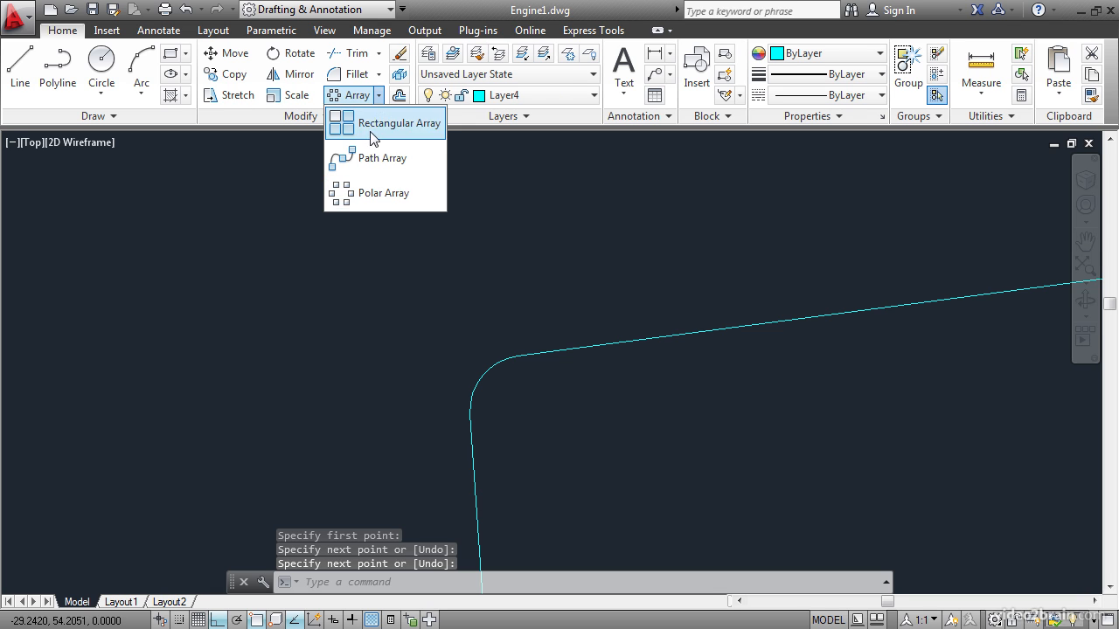
click(368, 194)
click(459, 306)
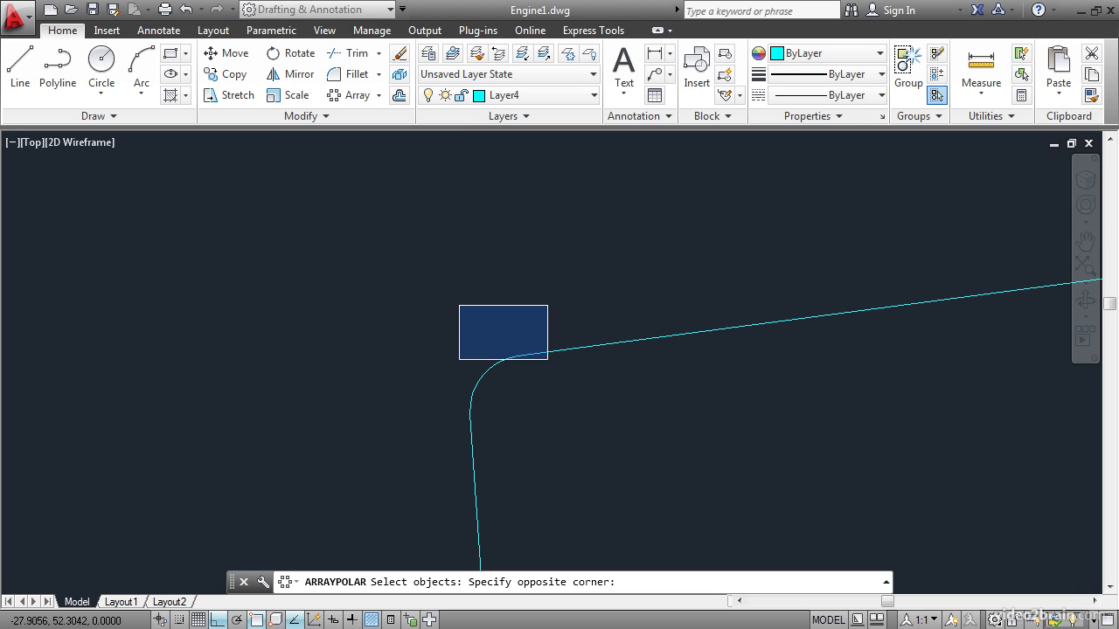
click(595, 379)
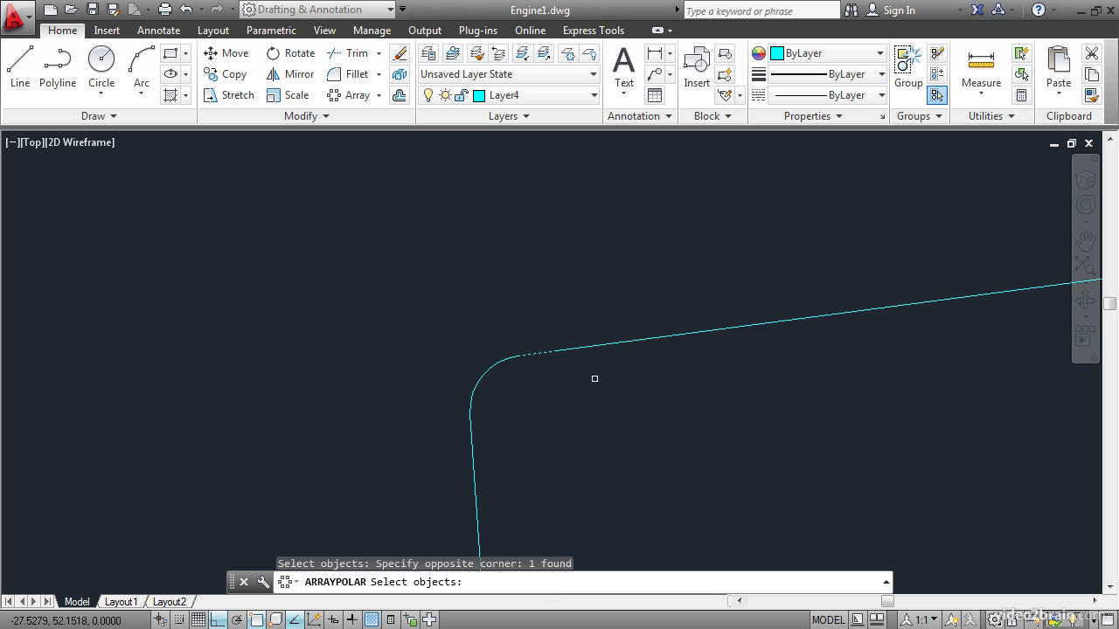
key(Return)
scroll(599, 379, down, 3)
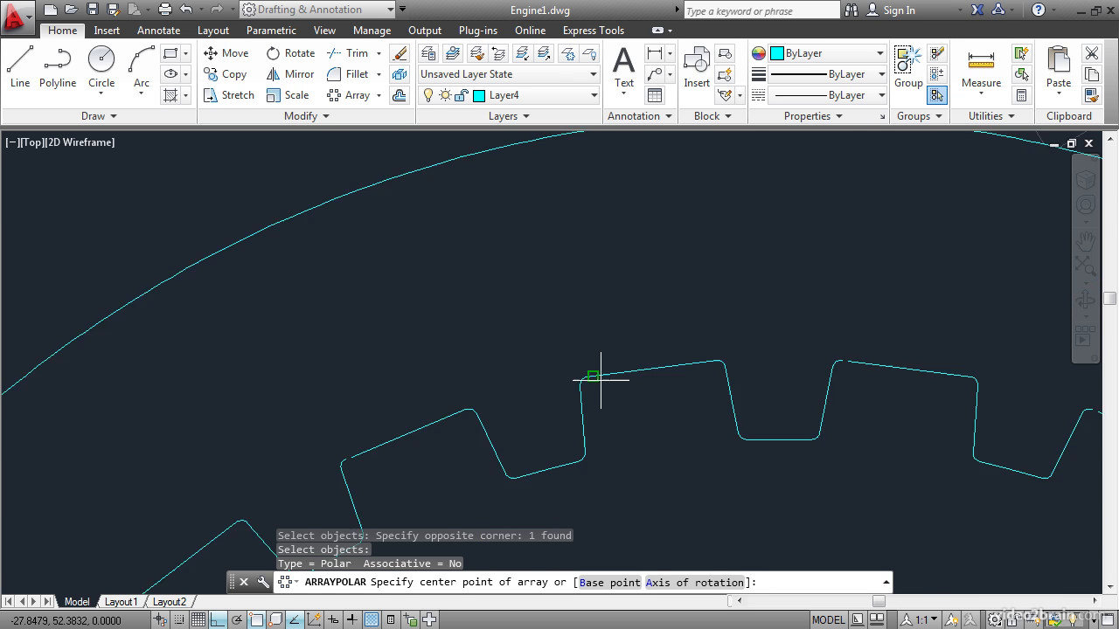
scroll(602, 379, down, 4)
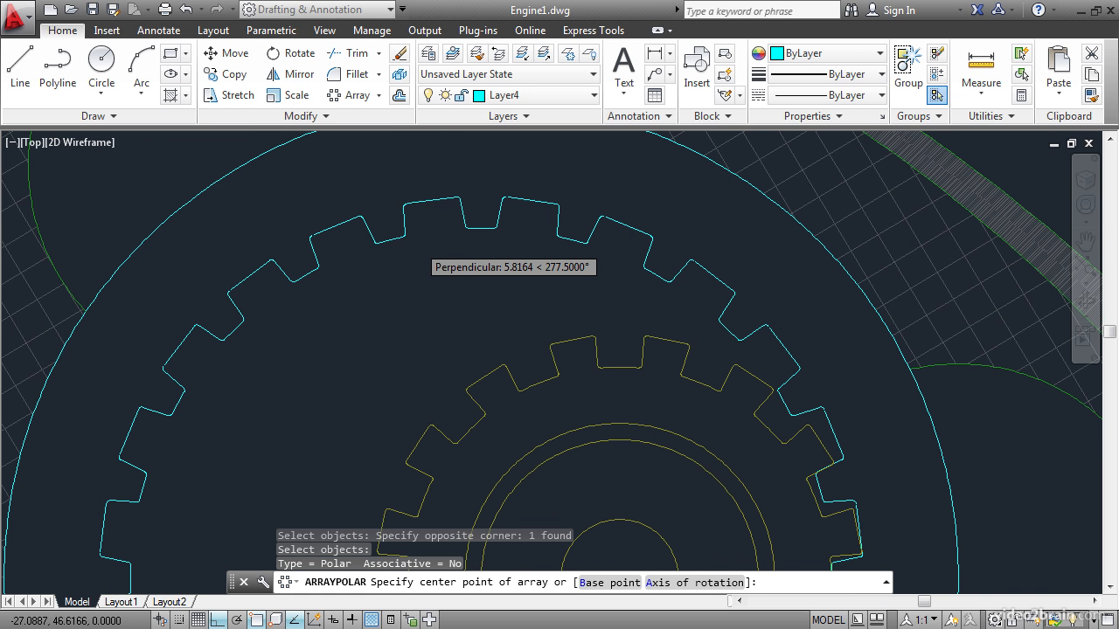
scroll(417, 244, down, 2)
scroll(475, 234, down, 3)
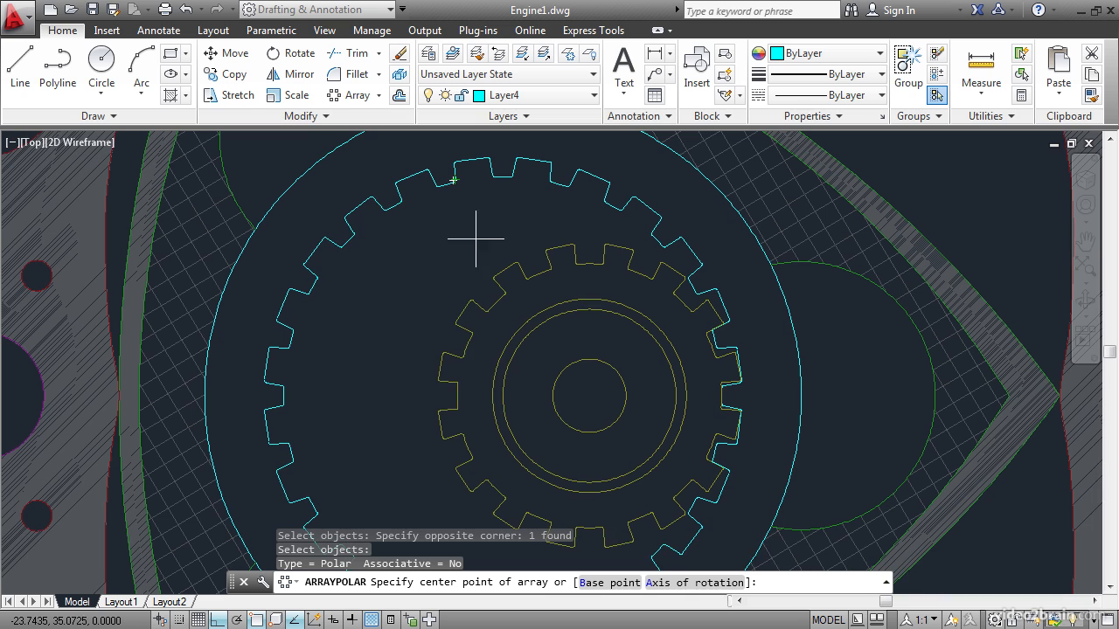
key(shift)
shift+right_click(397, 246)
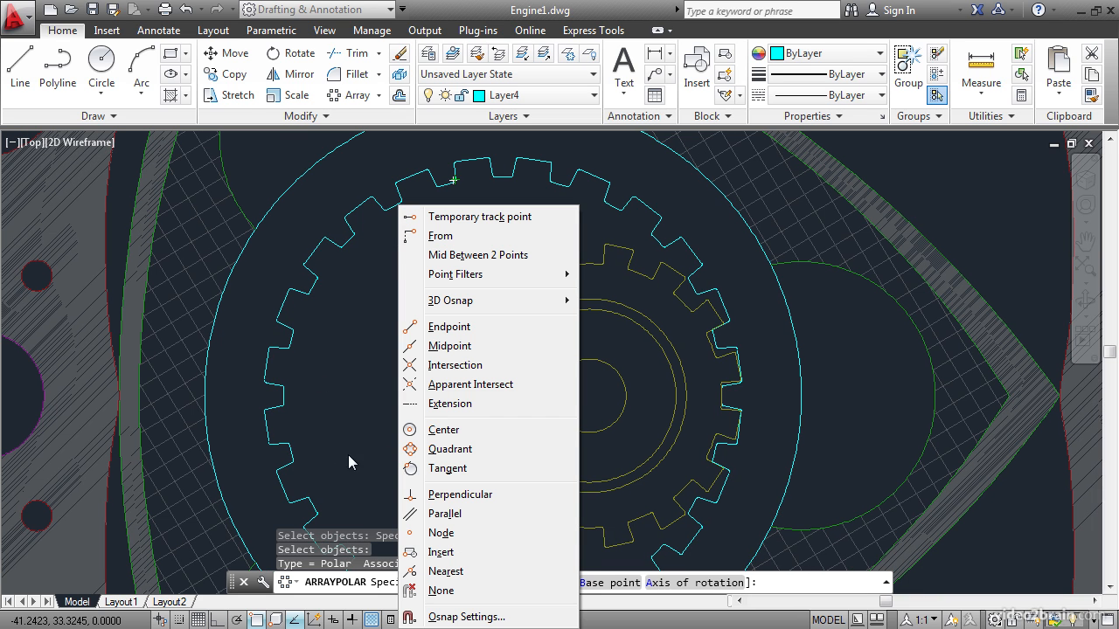
click(430, 450)
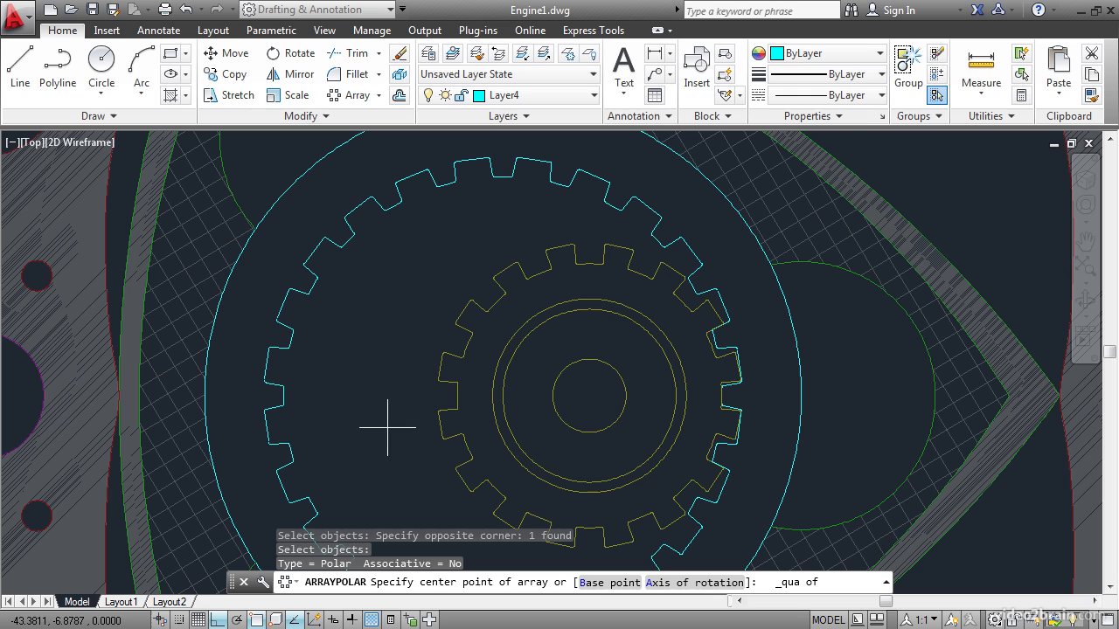
click(502, 396)
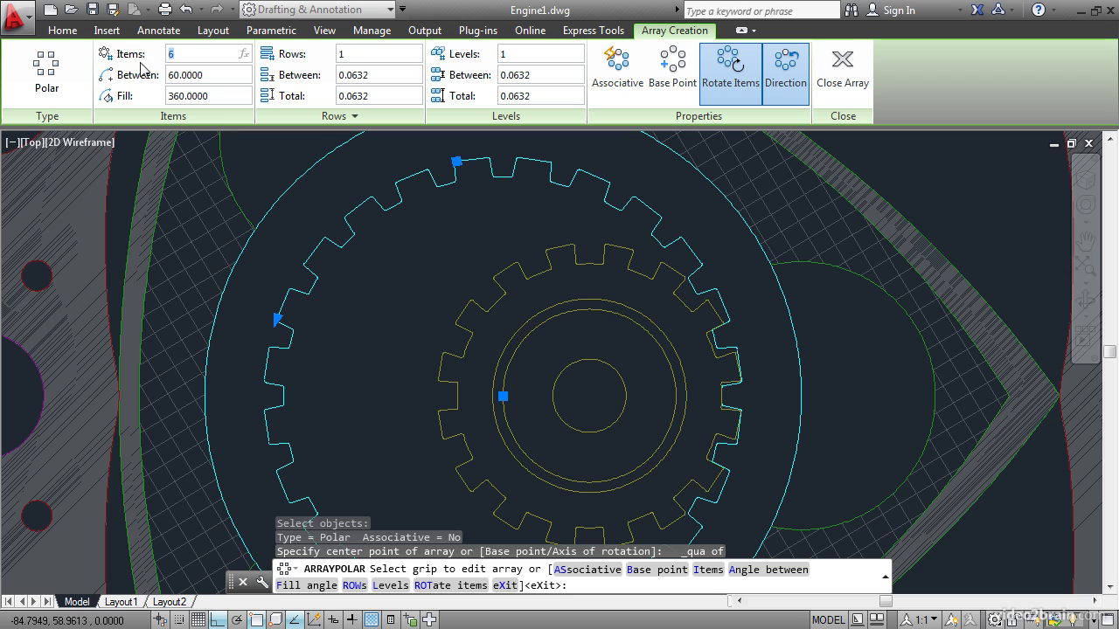
Step: Set the polar array to 24 items and finish it
text(24)
key(Return)
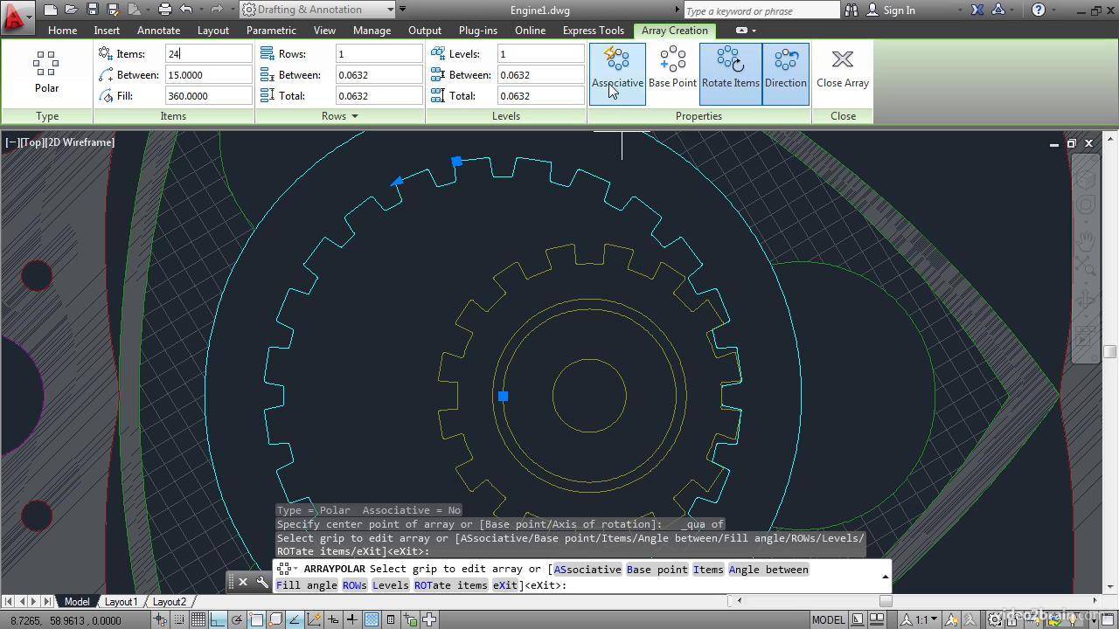
click(843, 70)
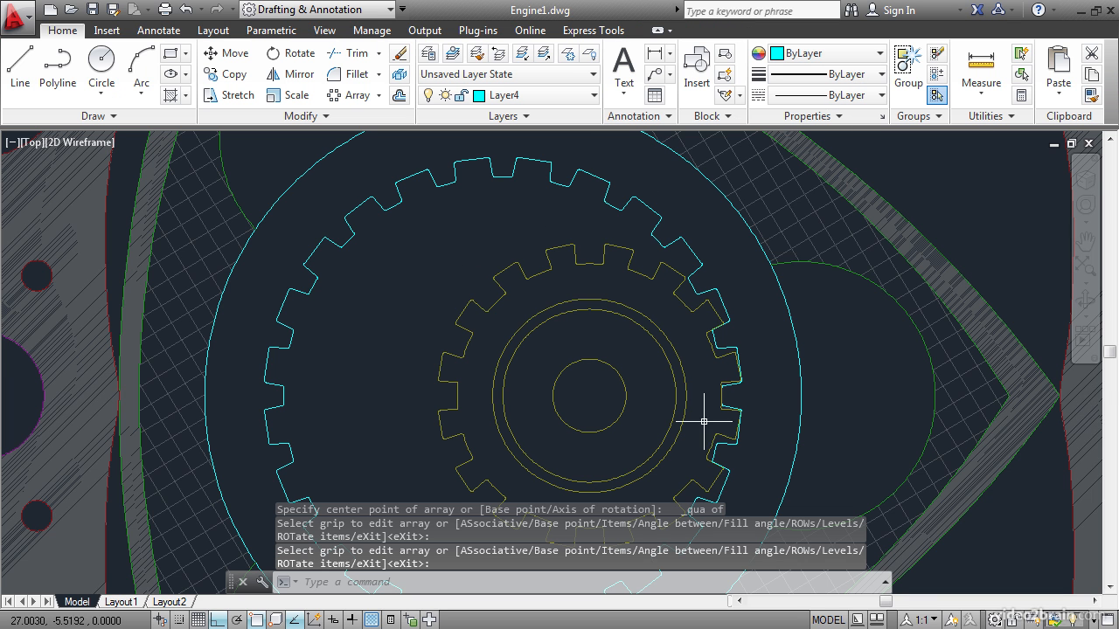
Step: Examine the cyan gear's tooth corners up close to check whether the arrayed lines close the gaps
scroll(268, 424, up, 2)
scroll(268, 424, up, 2)
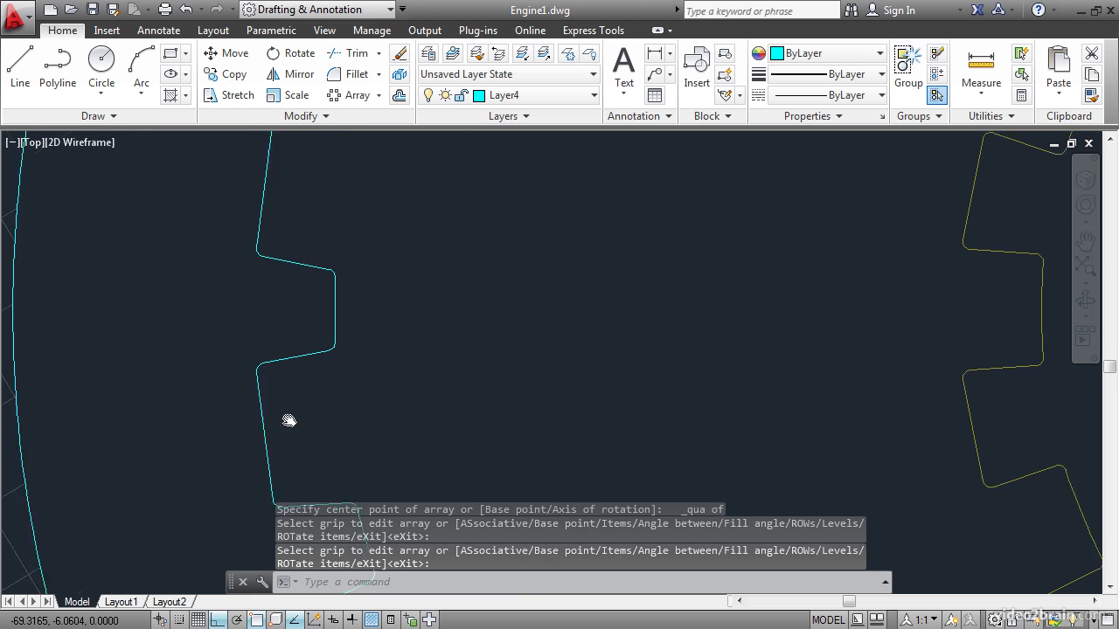
scroll(420, 271, up, 3)
scroll(439, 286, down, 2)
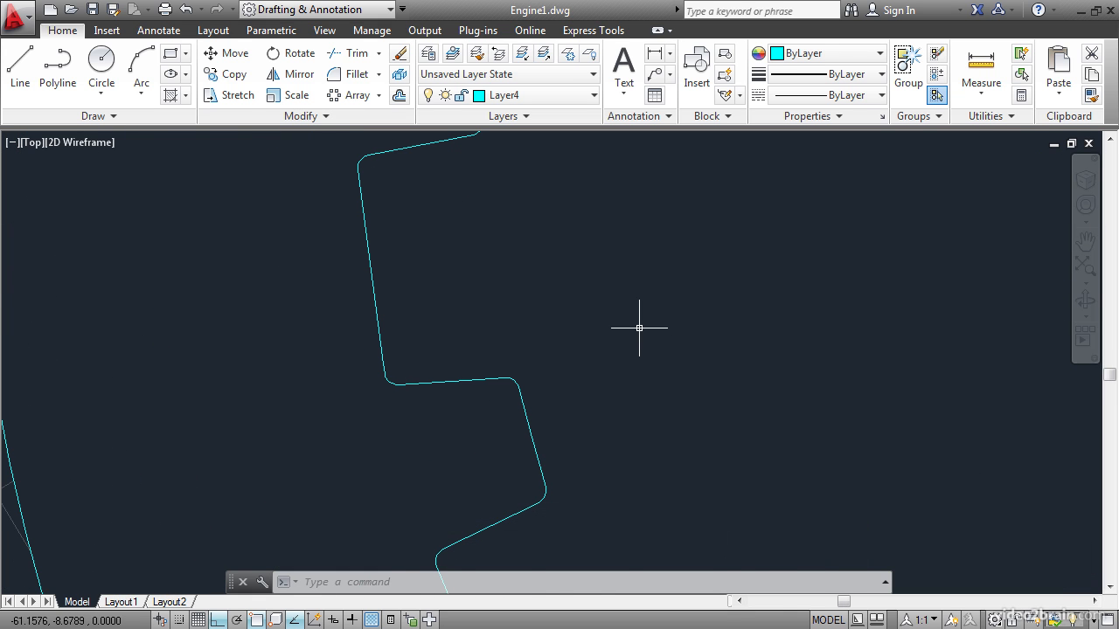
scroll(641, 322, down, 10)
middle_drag(627, 242, 464, 384)
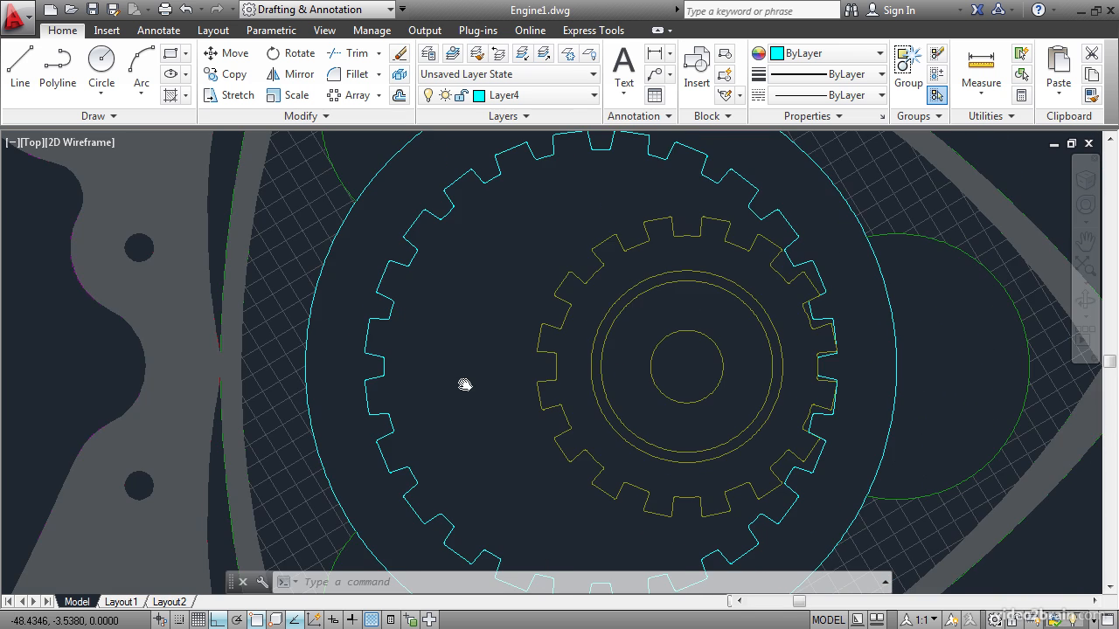
scroll(461, 382, down, 3)
scroll(494, 363, up, 1)
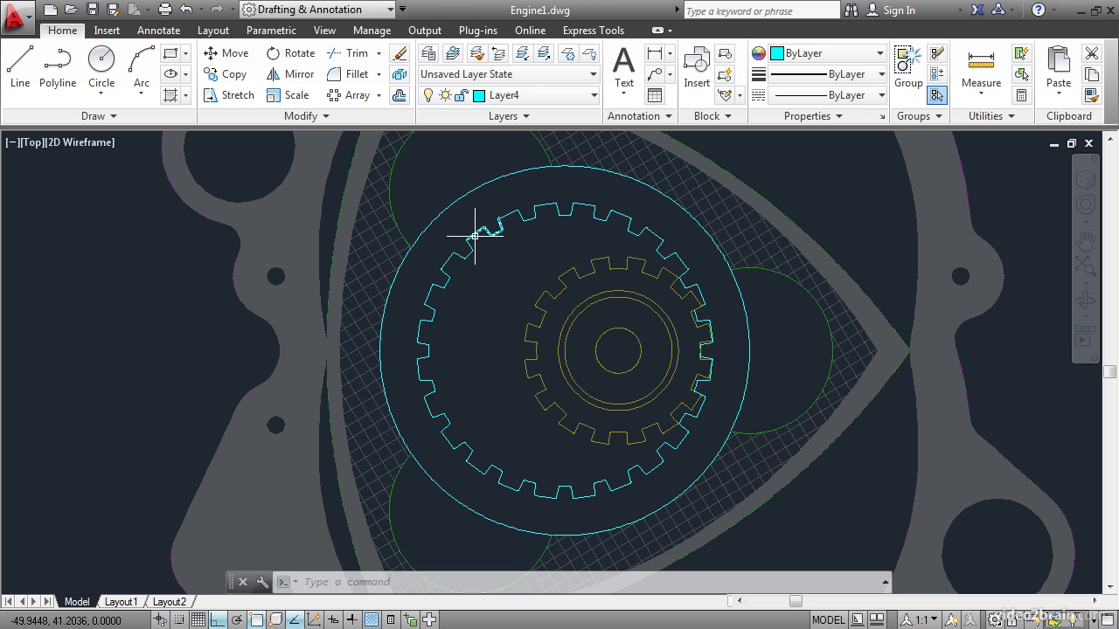
Step: Join all the segments of the cyan gear's tooth outline, leaving out the surrounding circle
click(312, 119)
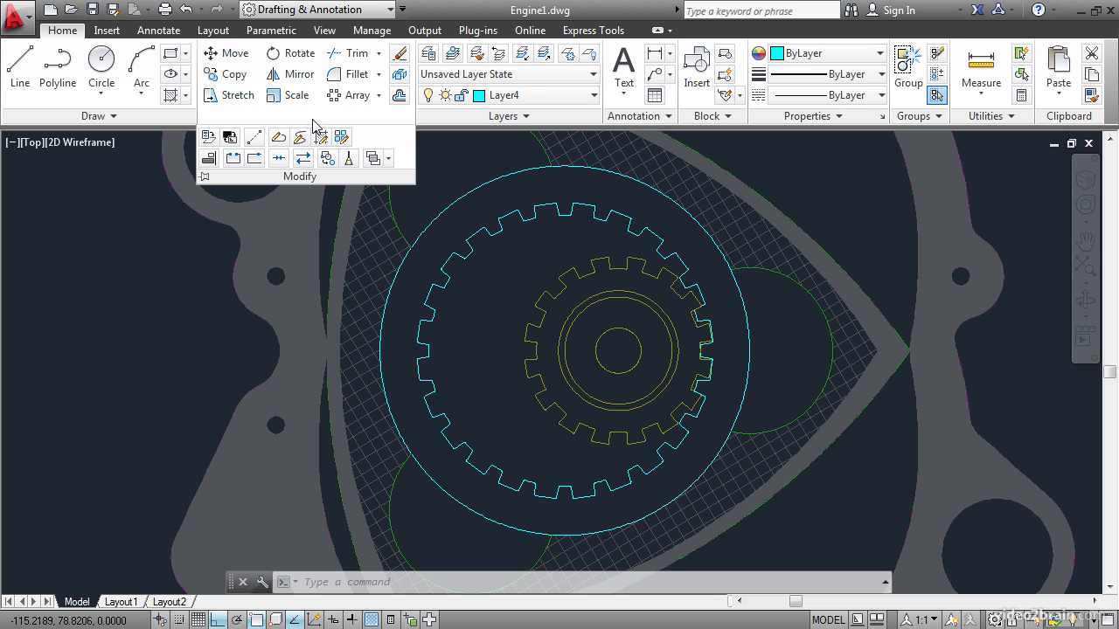
click(278, 159)
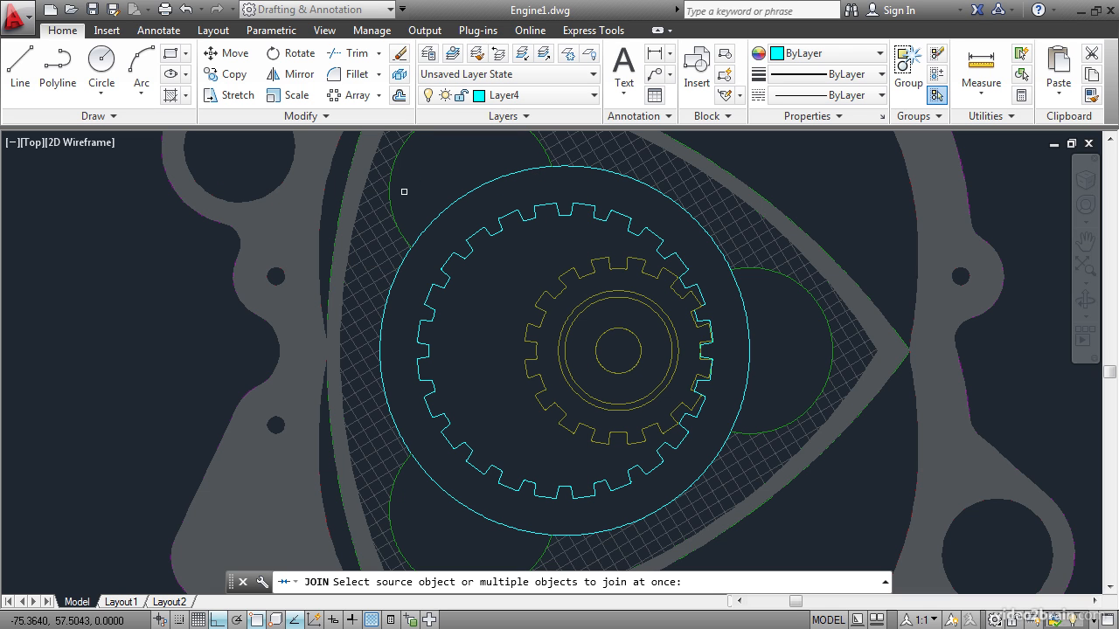
click(401, 173)
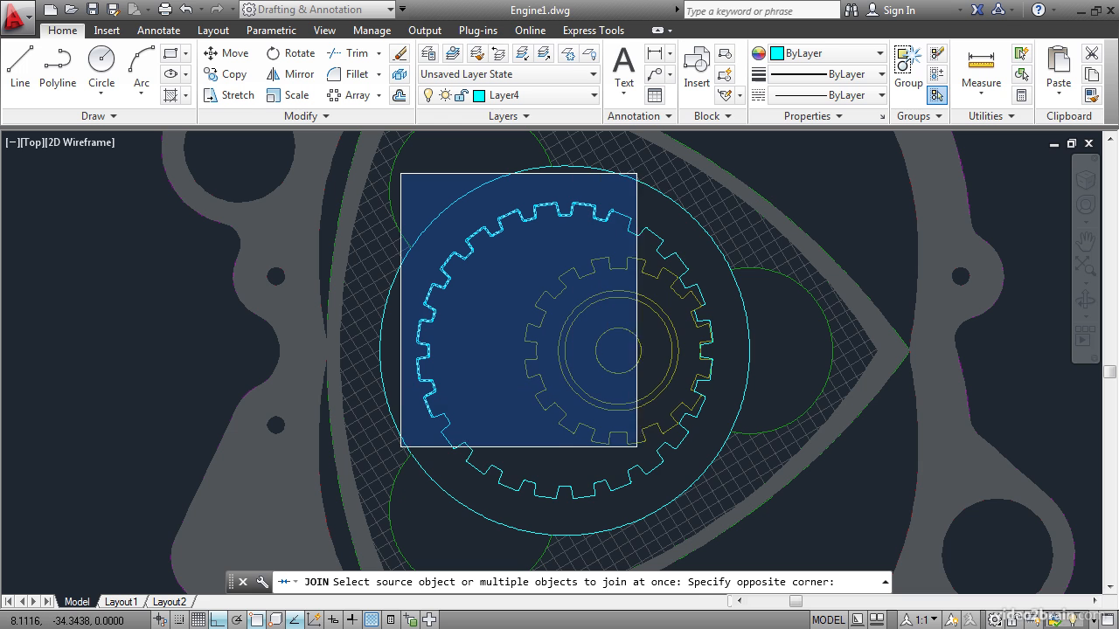
click(738, 508)
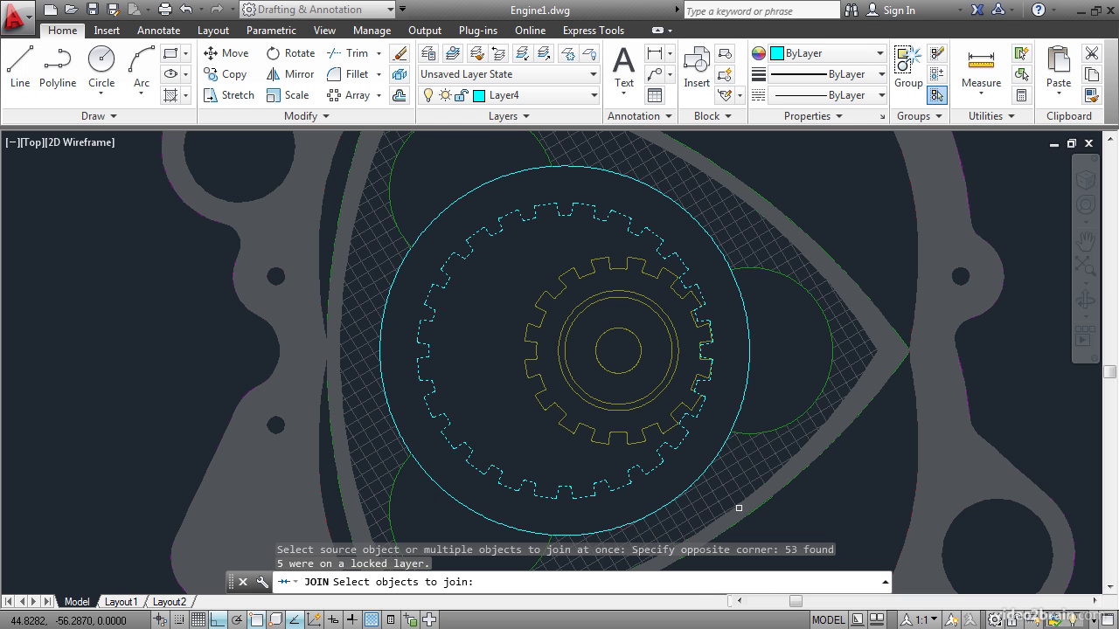
key(Return)
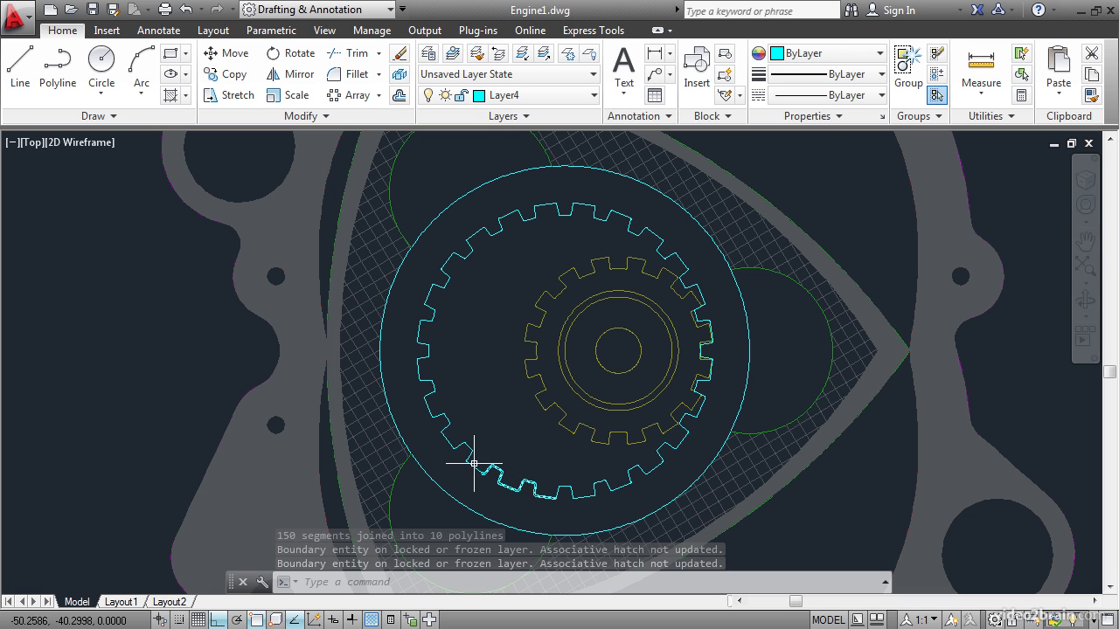
Step: Run Join again on the cyan gear's separate polylines to merge them into one polyline
mouse_move(503, 457)
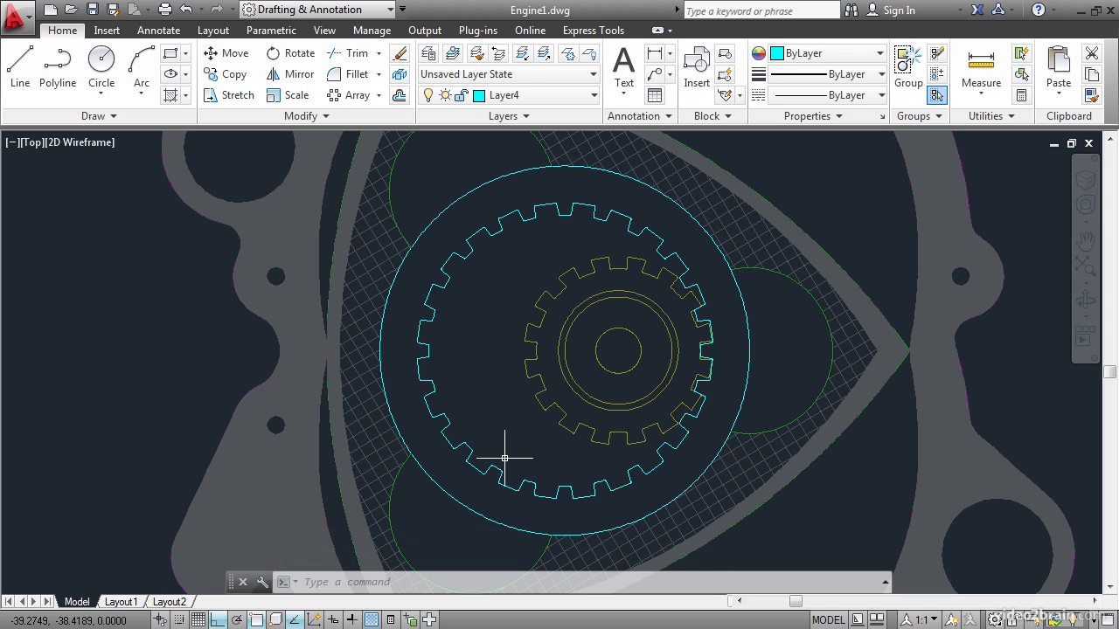
text(j)
key(Return)
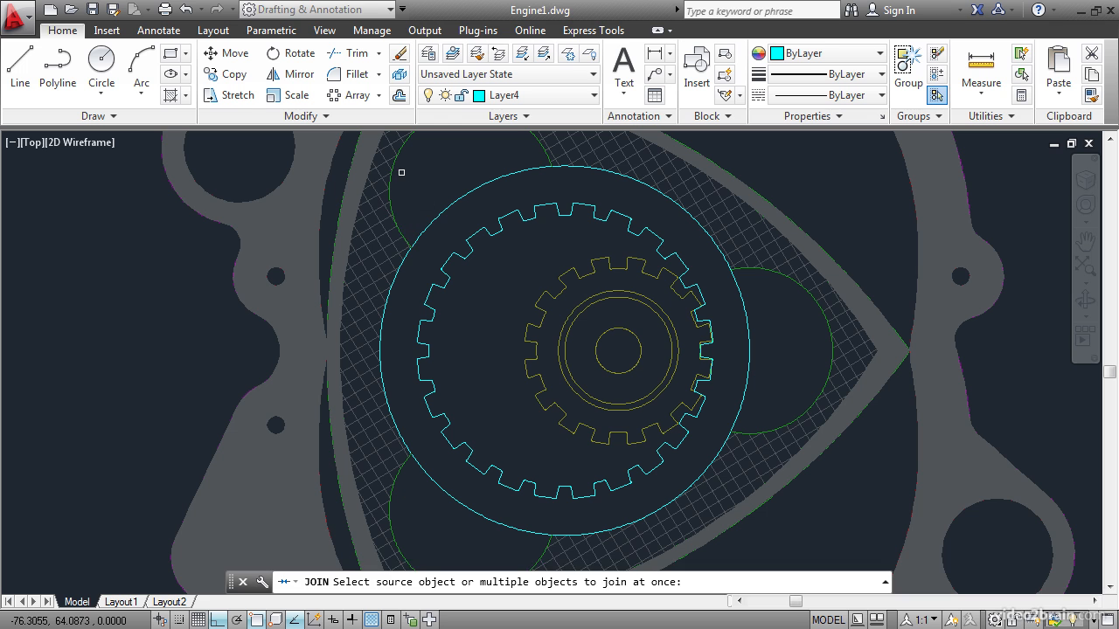
click(400, 175)
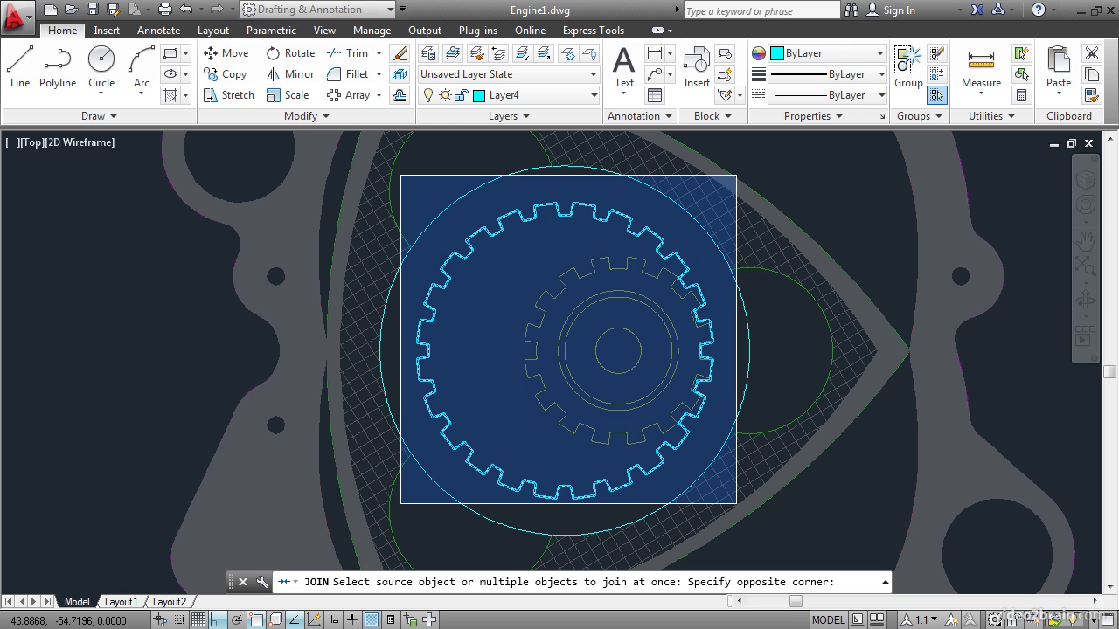
click(743, 506)
key(Return)
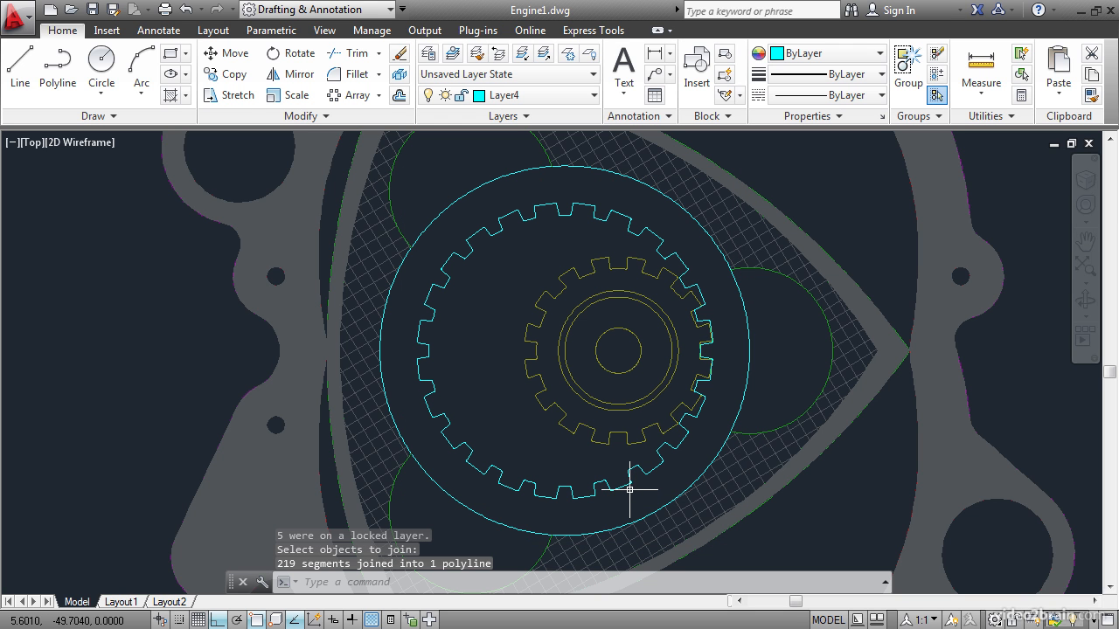
Step: Restore the isolated layers and hatch the ring between the cyan gear outline and its surrounding circle, selecting both as boundary objects
mouse_move(628, 483)
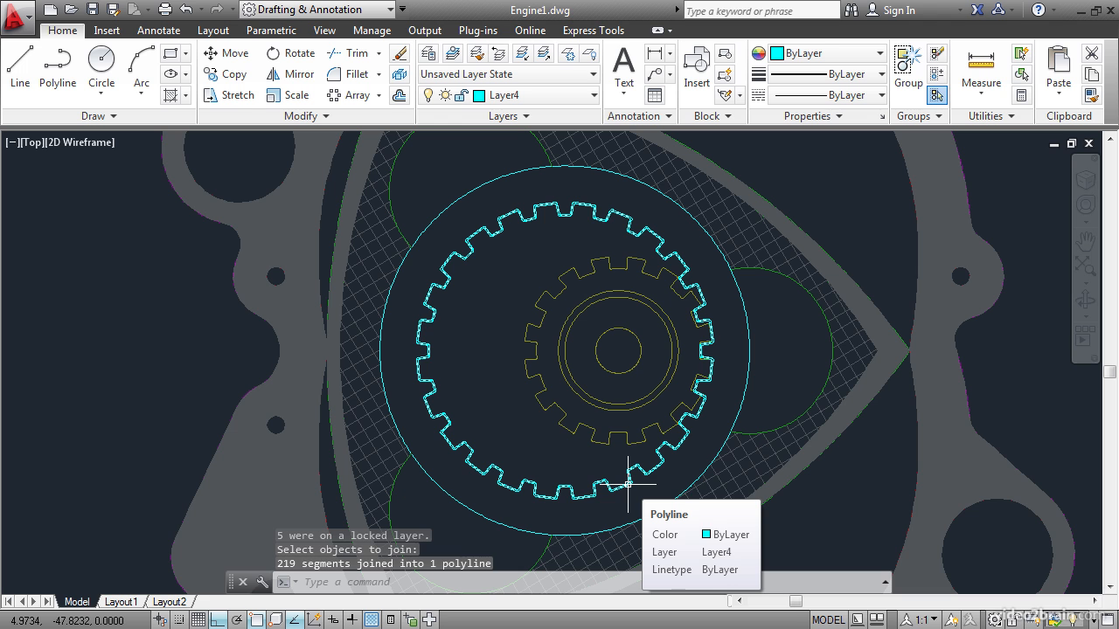
click(544, 55)
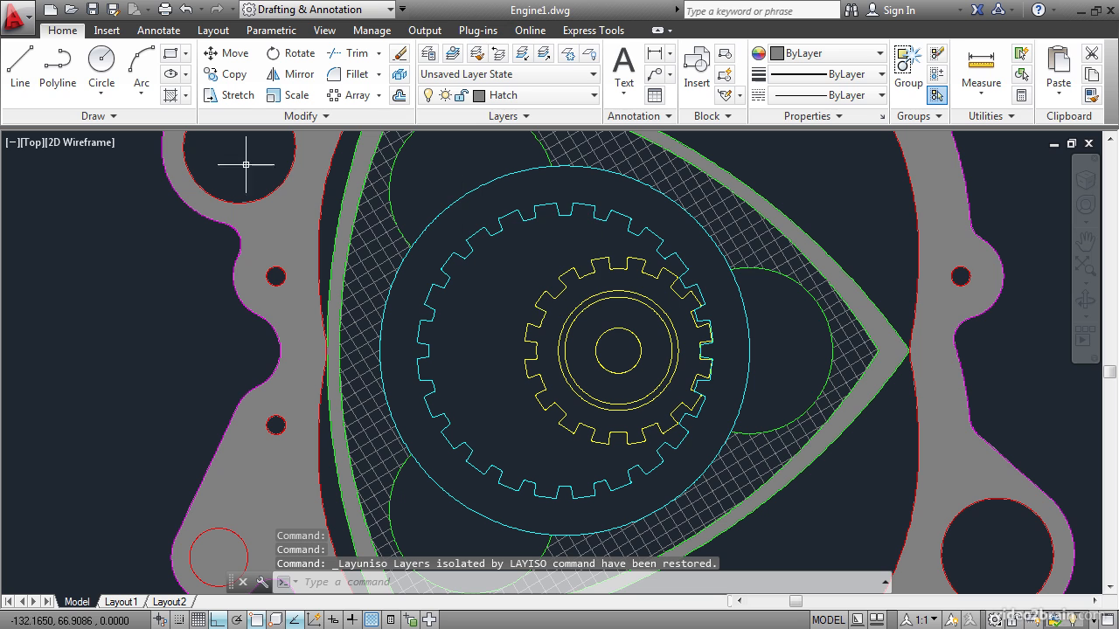
click(172, 98)
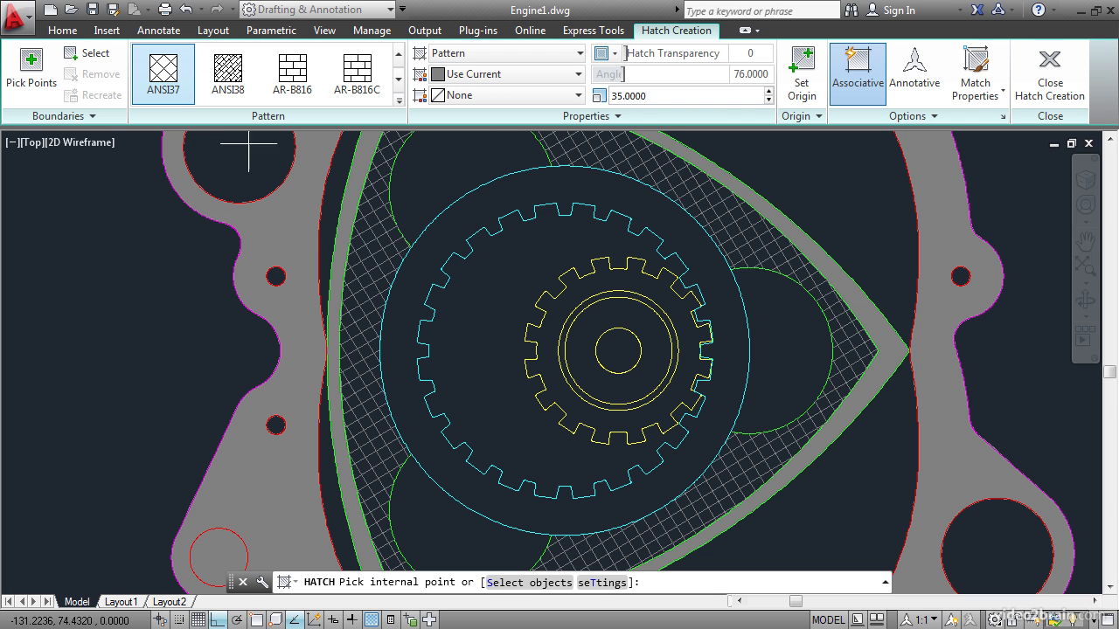
click(87, 54)
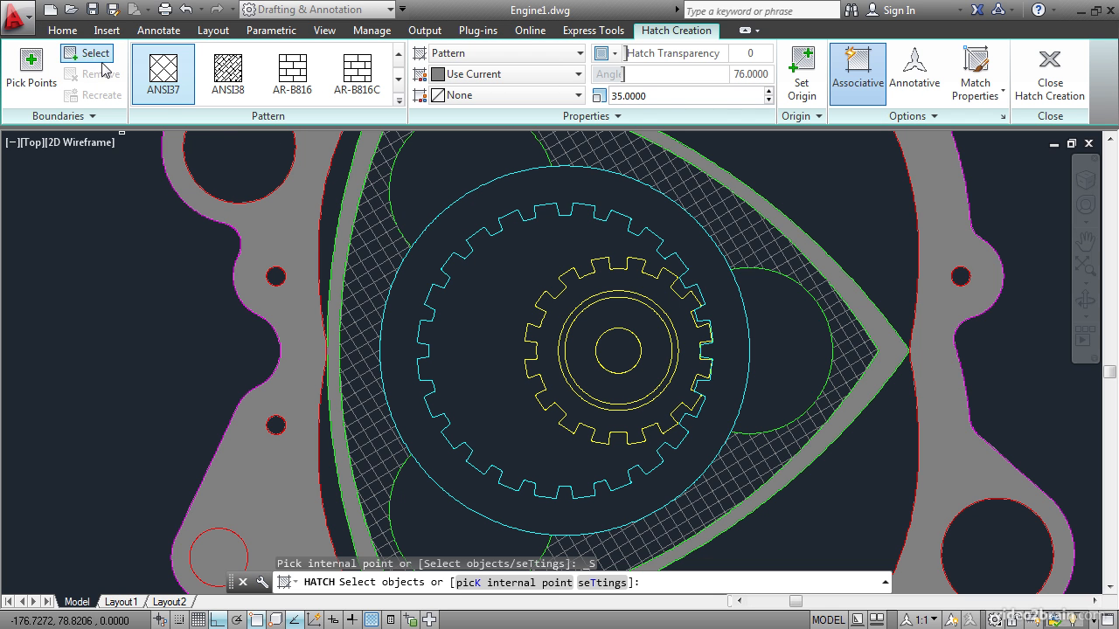
click(508, 215)
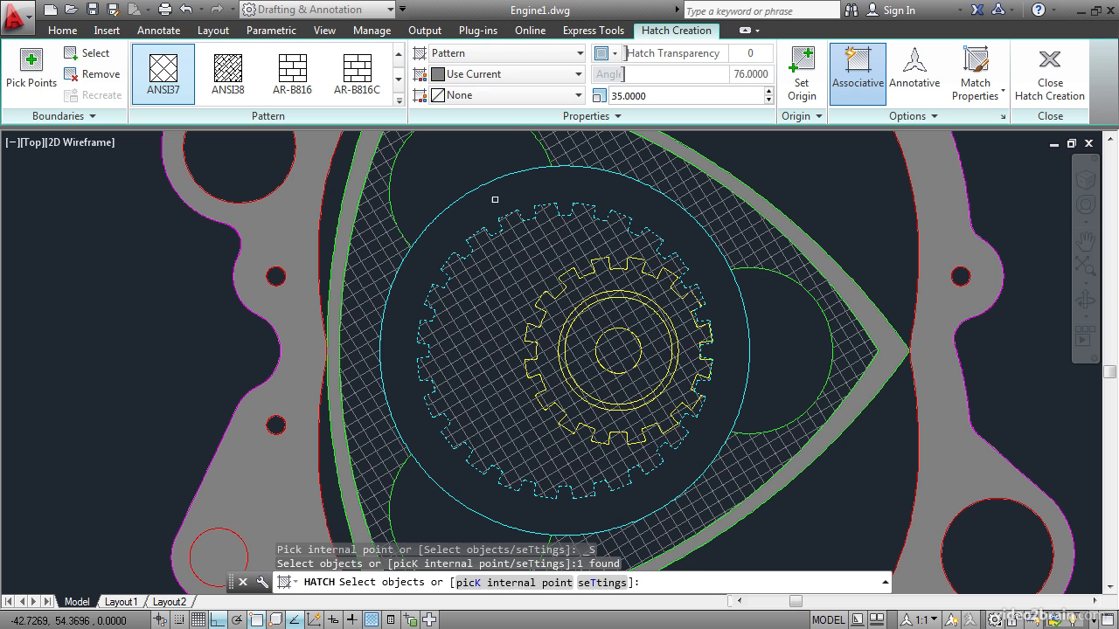
click(419, 236)
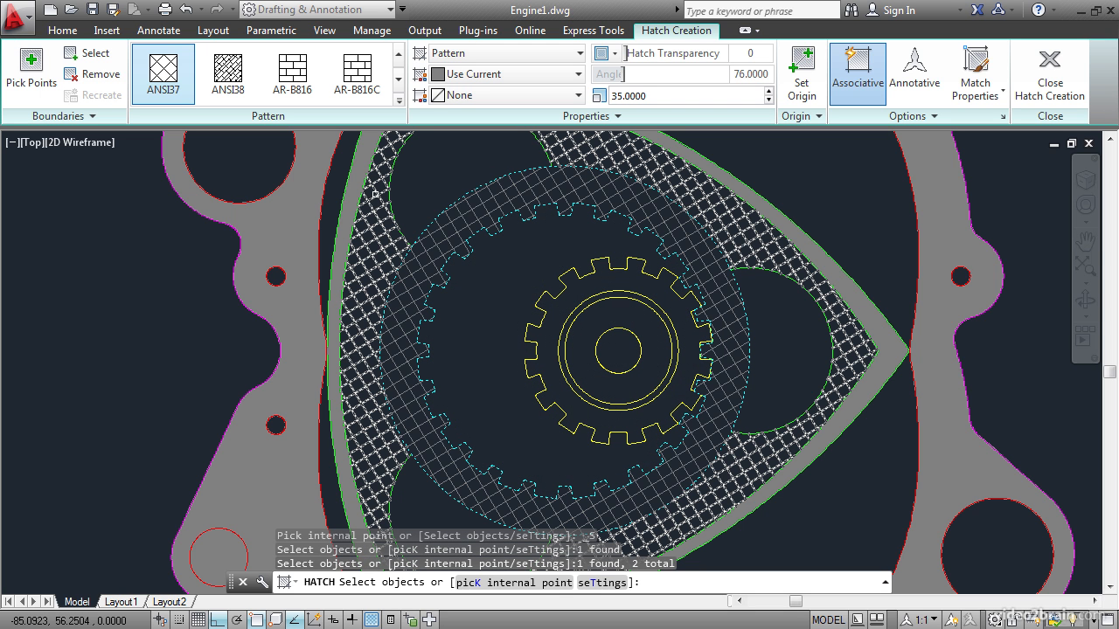
Step: Change the pattern of the ring's hatch to DOTS
click(399, 104)
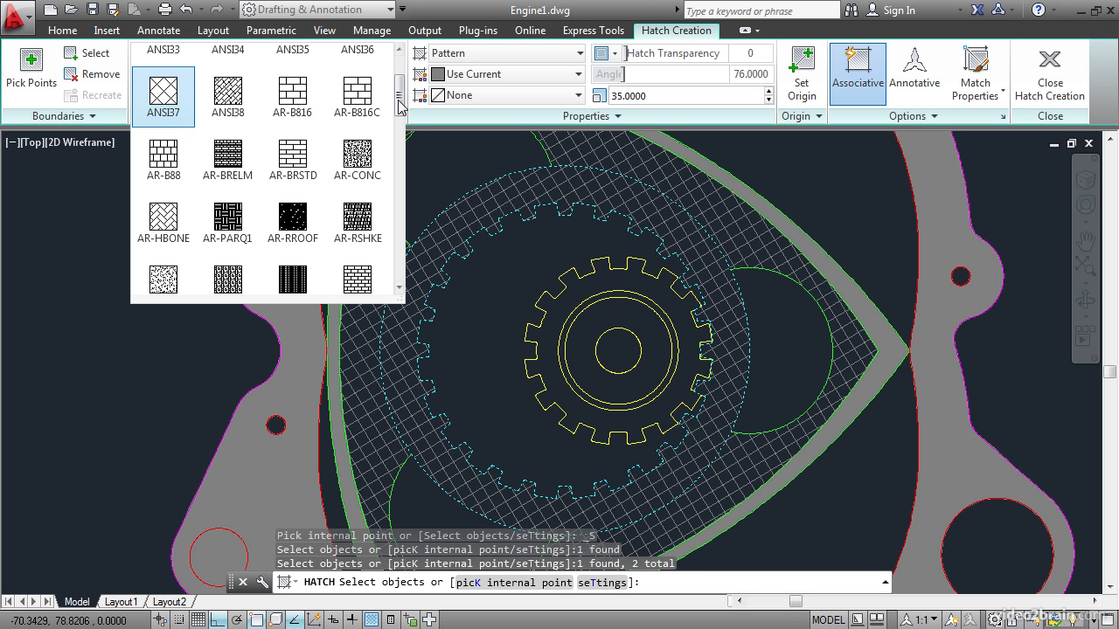
mouse_move(397, 105)
mouse_down()
mouse_move(399, 150)
mouse_move(400, 140)
mouse_up()
click(300, 194)
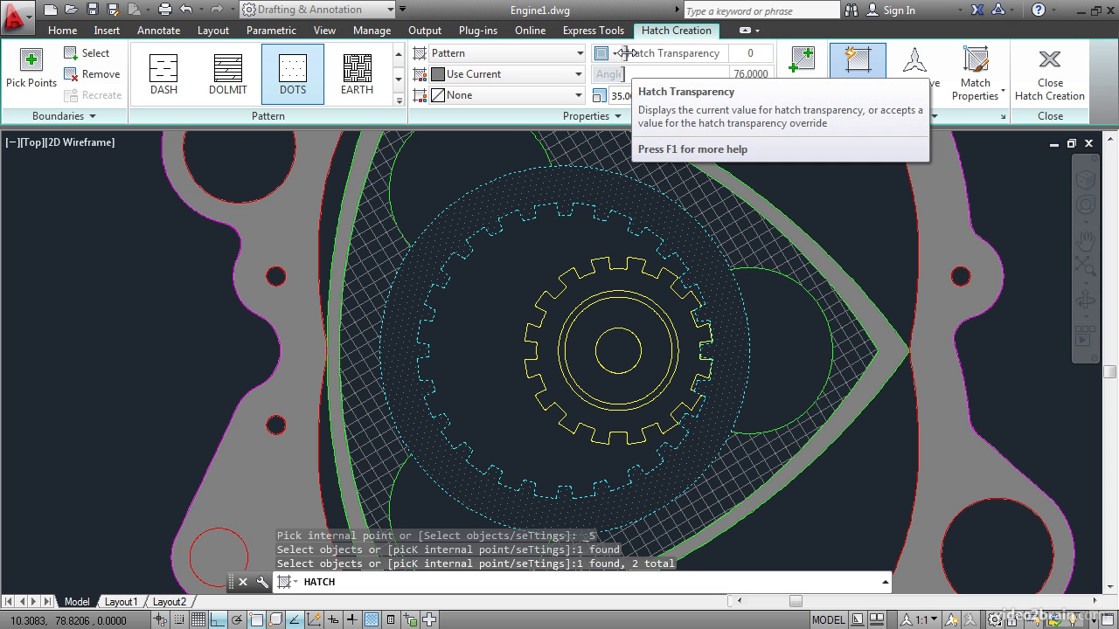
Step: Try a transparency of 19 on the dotted hatch, check the transparency display, and reset the value to 0
mouse_move(627, 53)
mouse_down()
mouse_move(718, 56)
mouse_move(645, 54)
mouse_move(655, 56)
mouse_up()
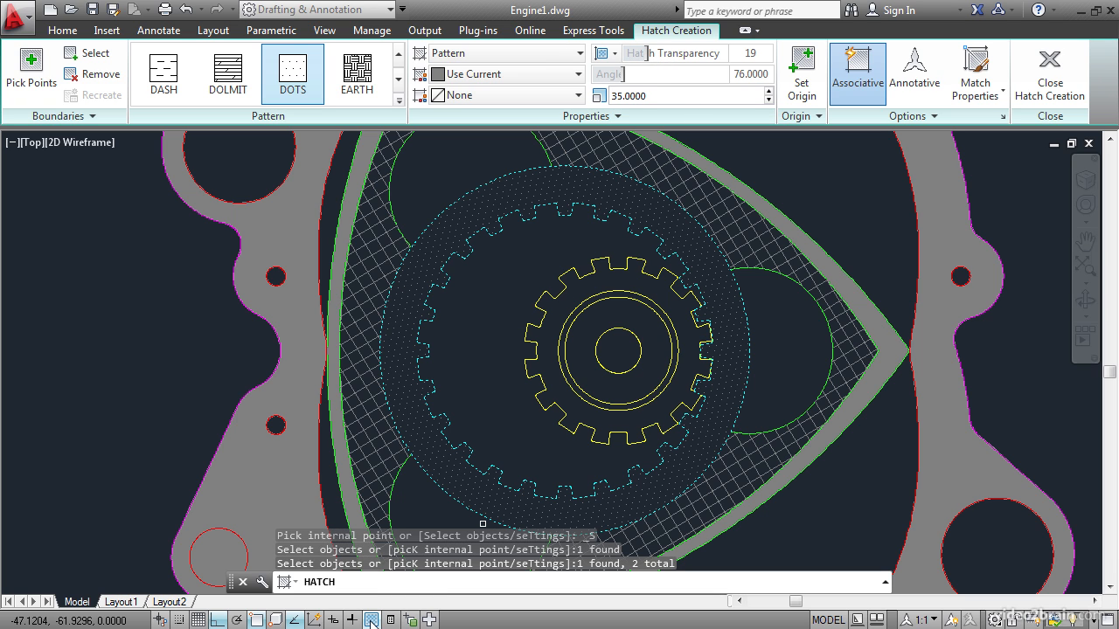
click(371, 619)
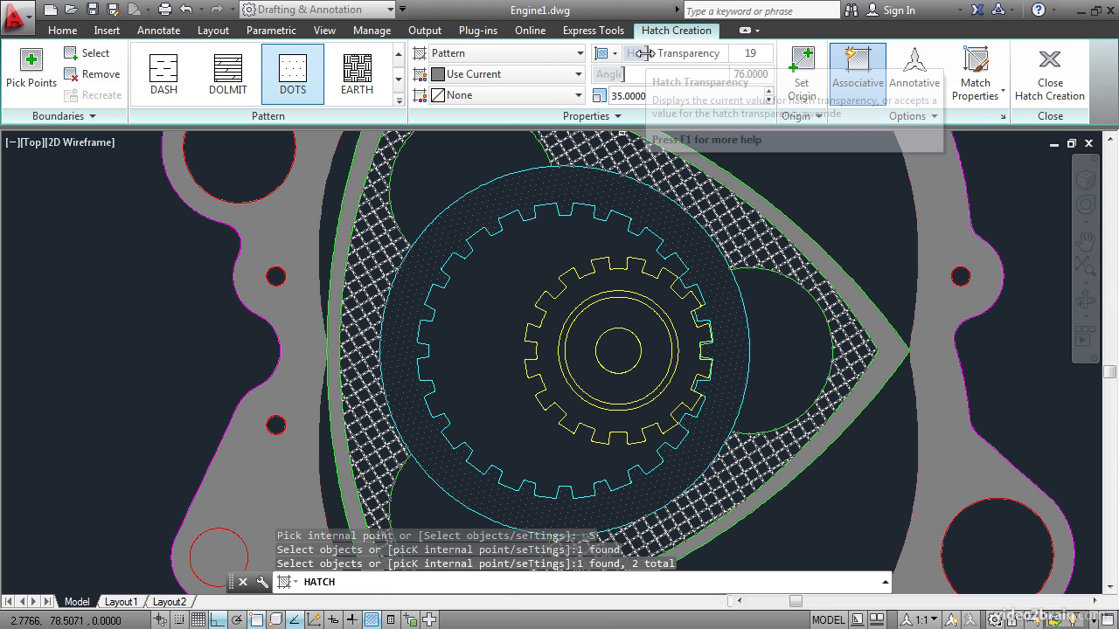
mouse_move(648, 56)
mouse_down()
mouse_move(719, 55)
mouse_move(643, 67)
mouse_up()
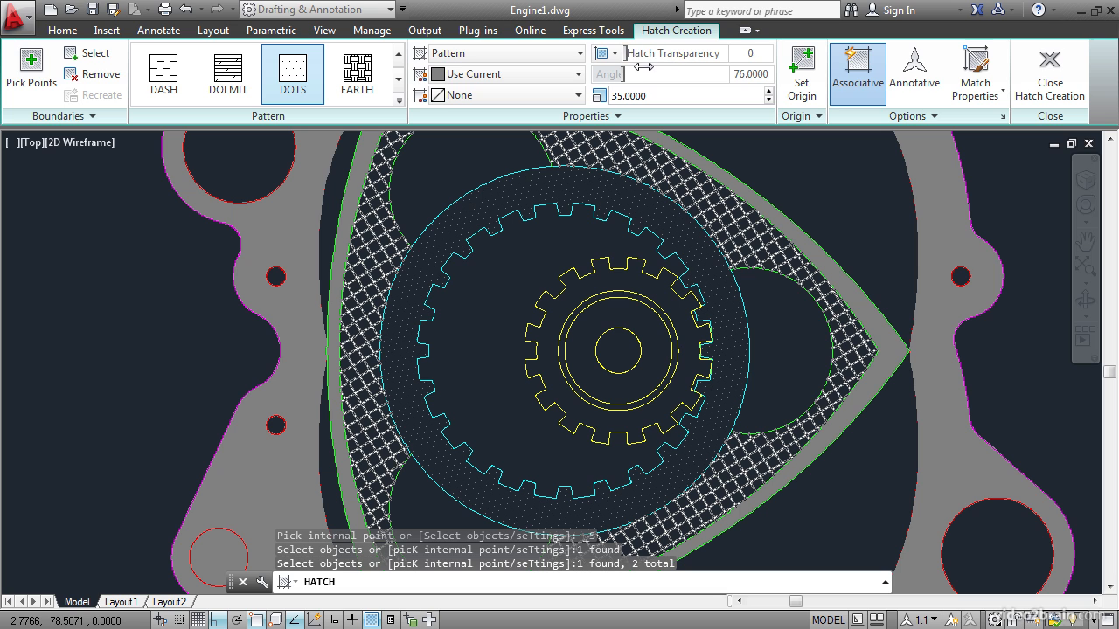
Step: Set the dotted hatch's color to White and its transparency to 37, and finish the hatch
click(494, 75)
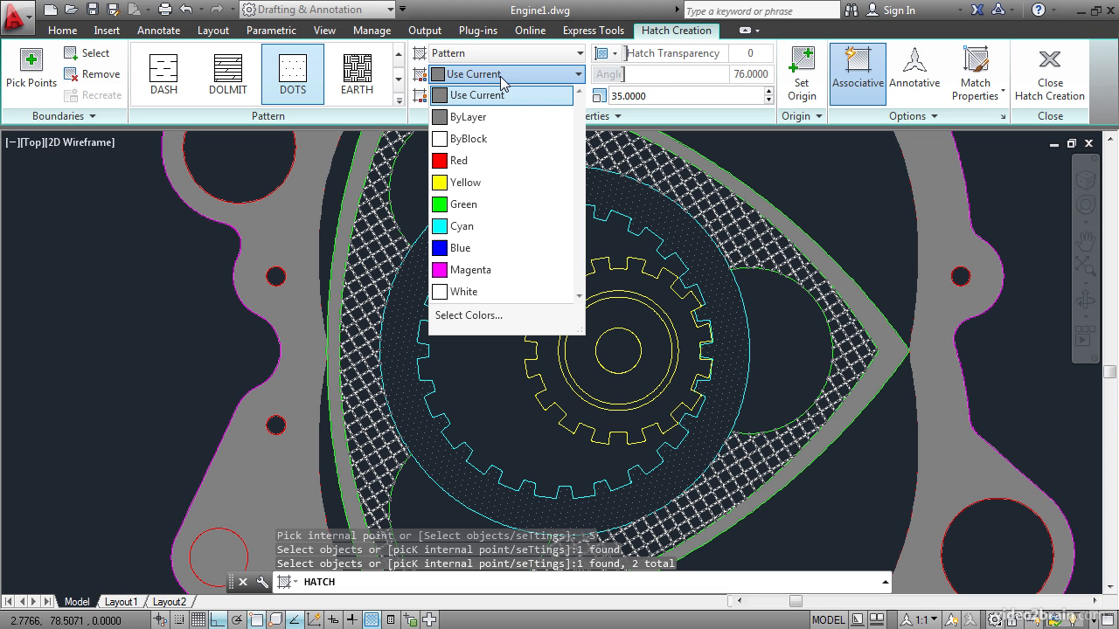
click(467, 291)
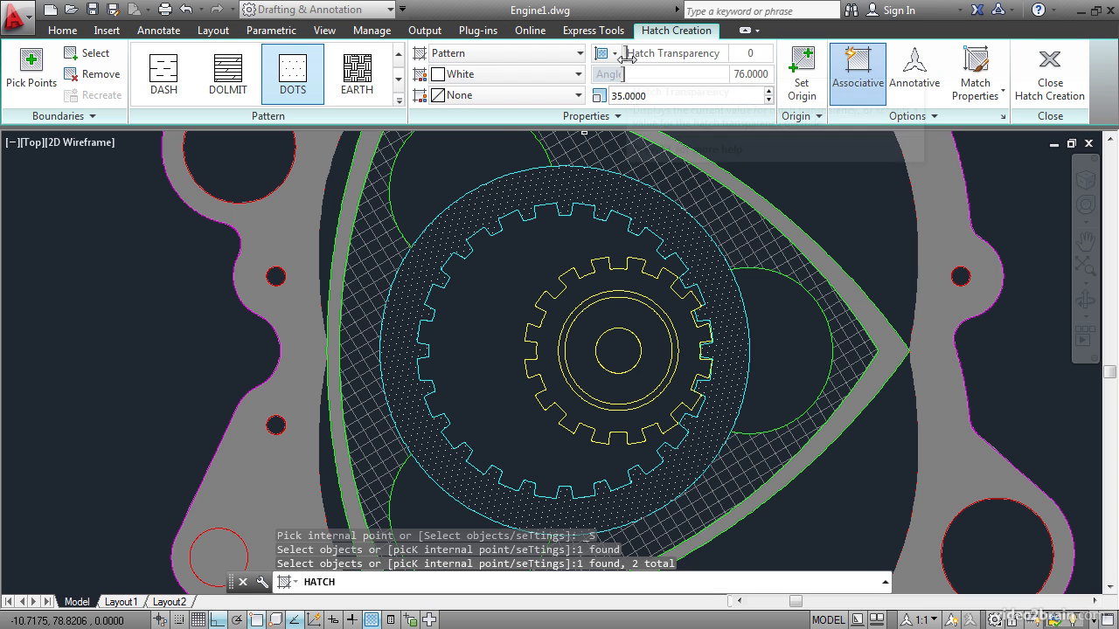
drag(623, 54, 661, 58)
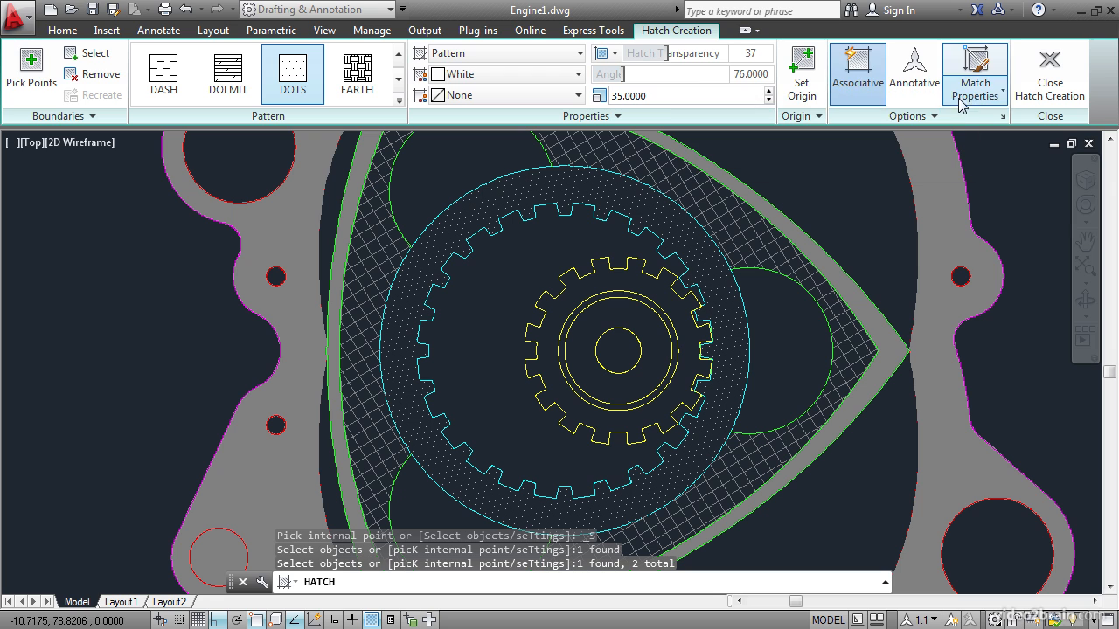
click(1043, 89)
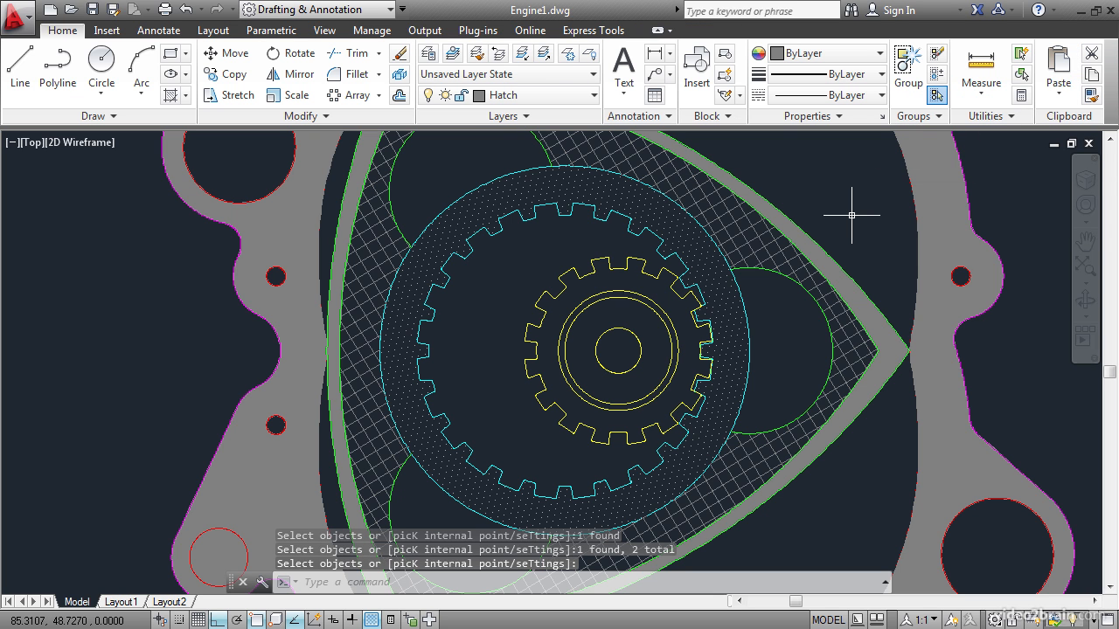